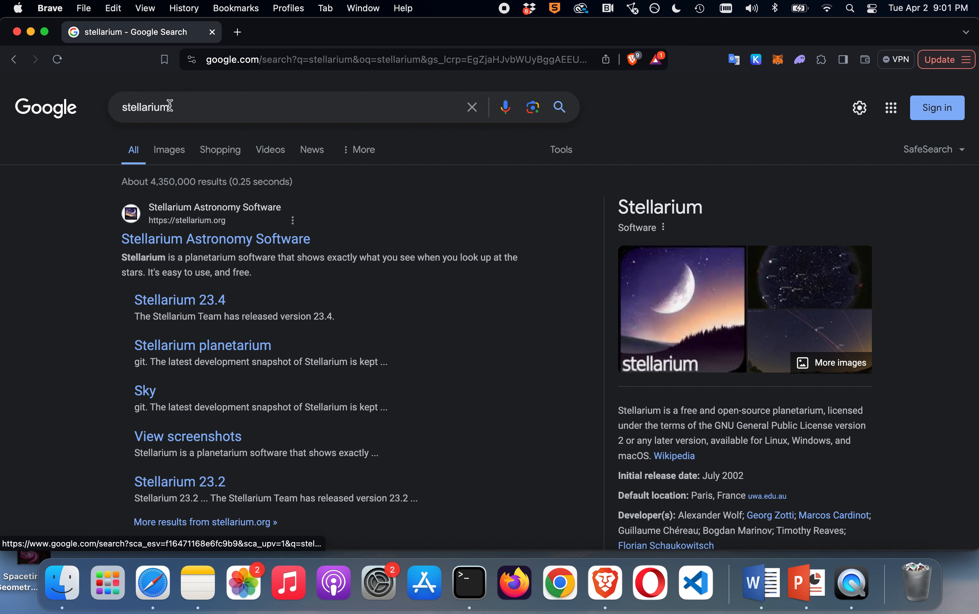
Open the official Stellarium Astronomy Software website from the search results.
left_click(198, 105)
left_click(65, 189)
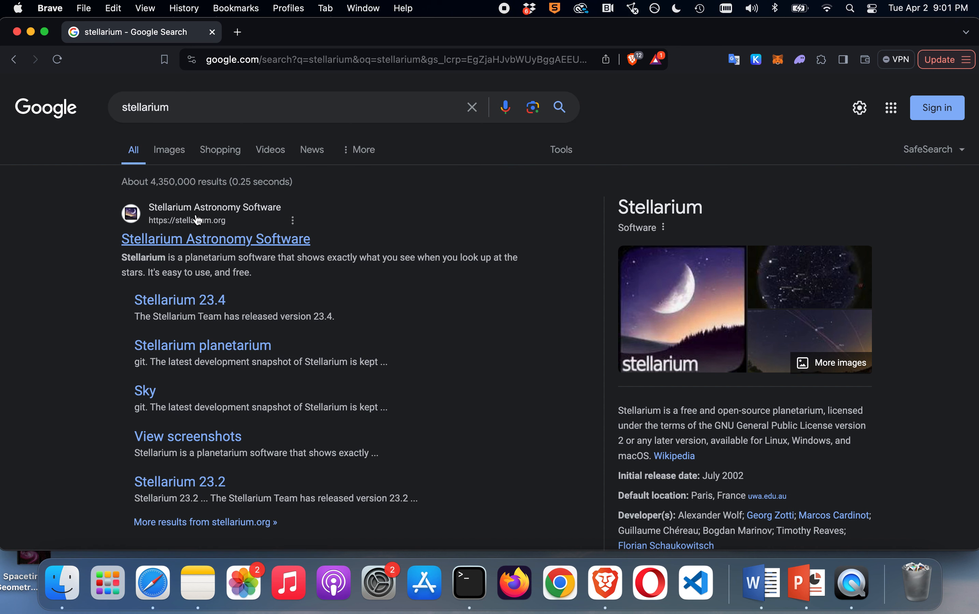
left_click(208, 240)
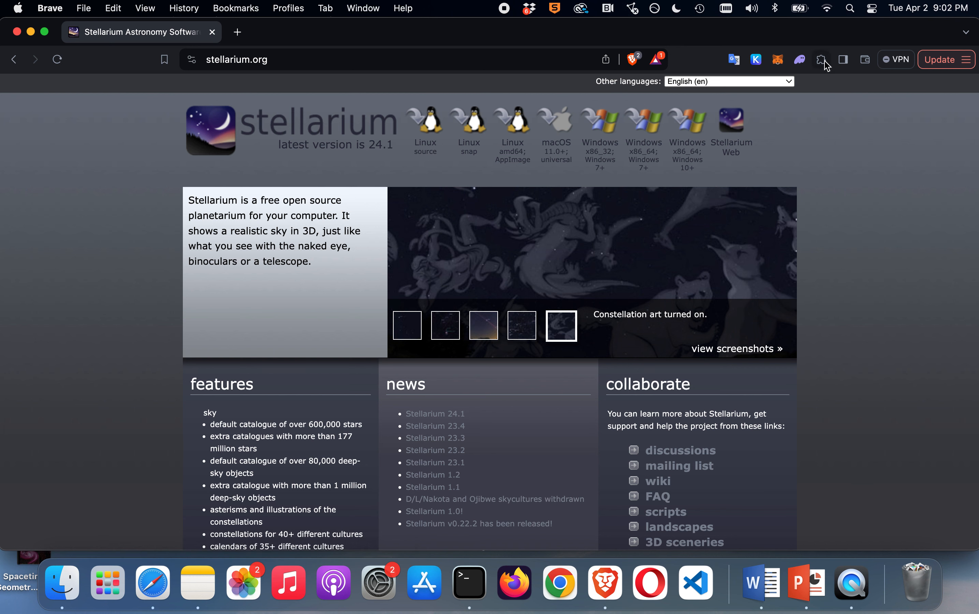
Search the computer for "stell" and launch the installed Stellarium application.
left_click(850, 8)
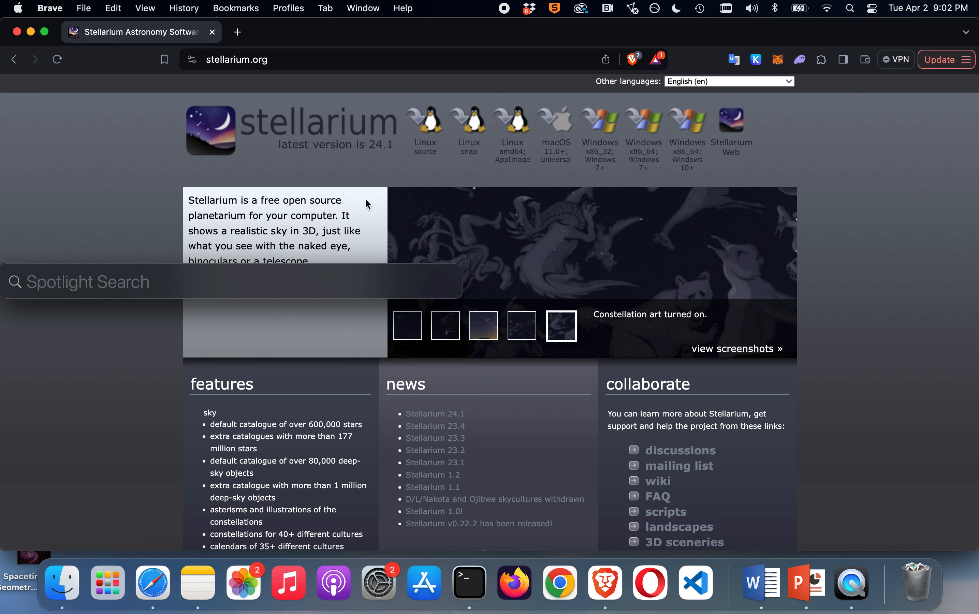
type("stell")
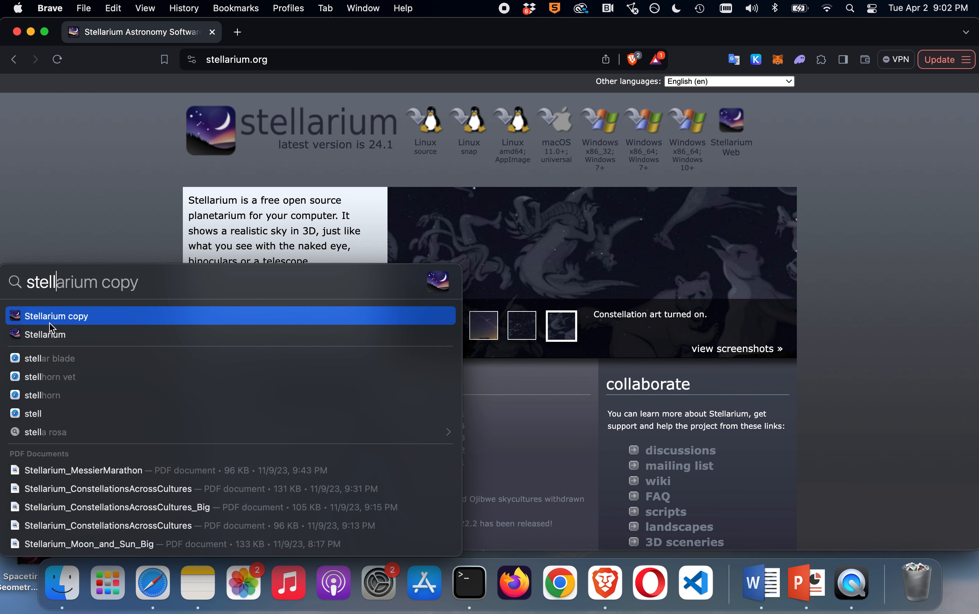
left_click(48, 334)
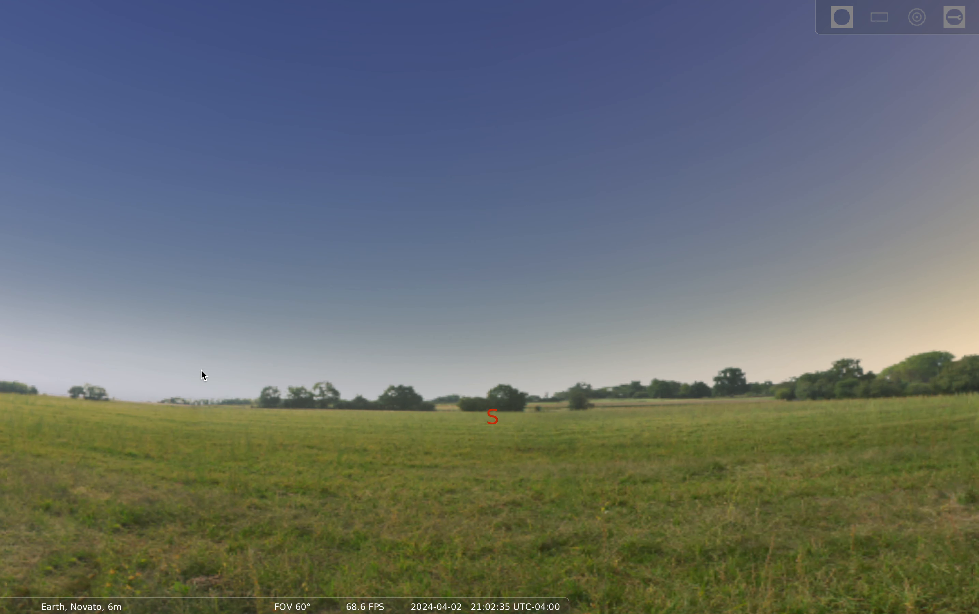
Set the observing location to Fort Wayne, United States, and close the location settings.
mouse_move(286, 611)
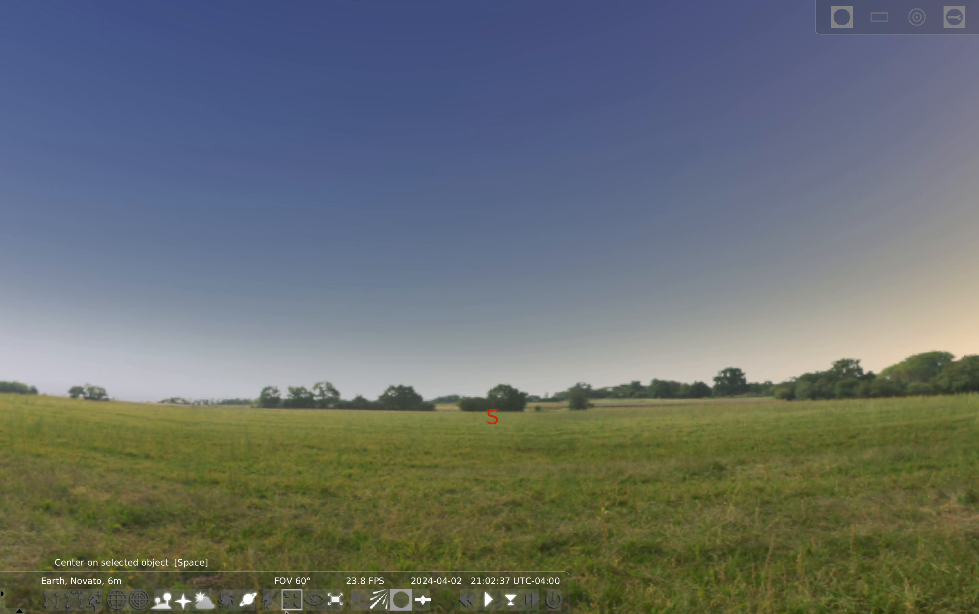
mouse_move(22, 365)
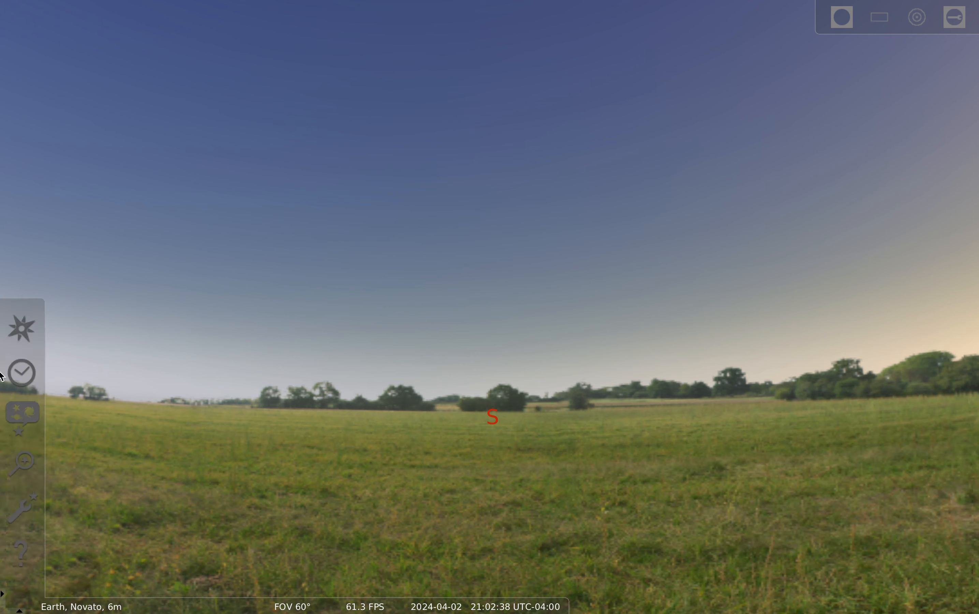
left_click(22, 337)
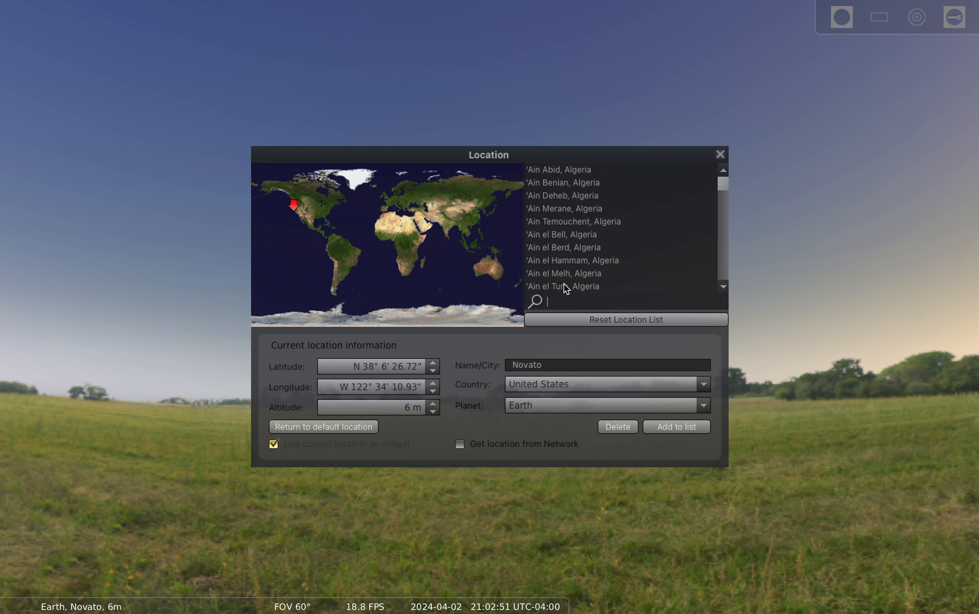
left_click(567, 305)
type("fort")
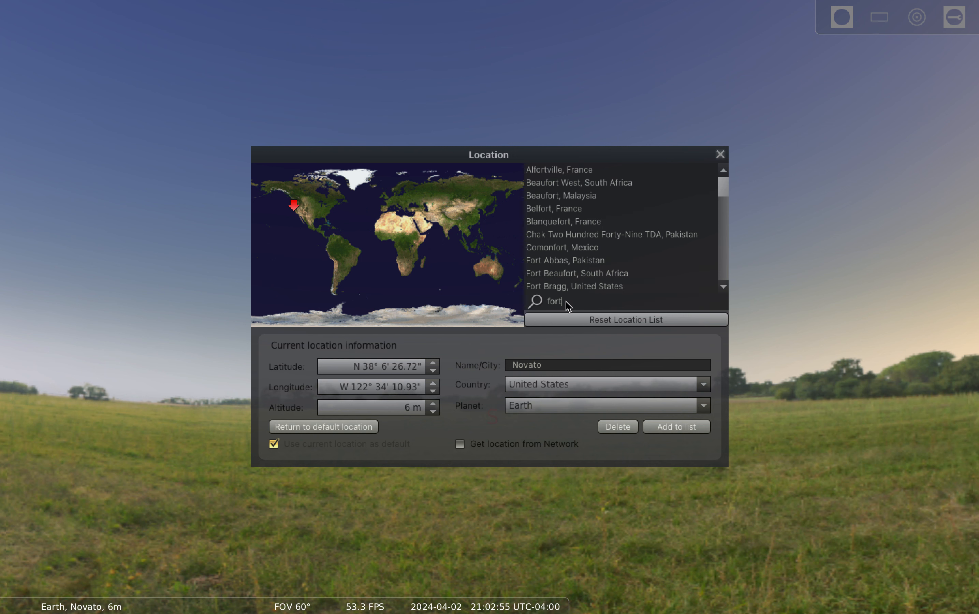
type(" wayne")
left_click(555, 171)
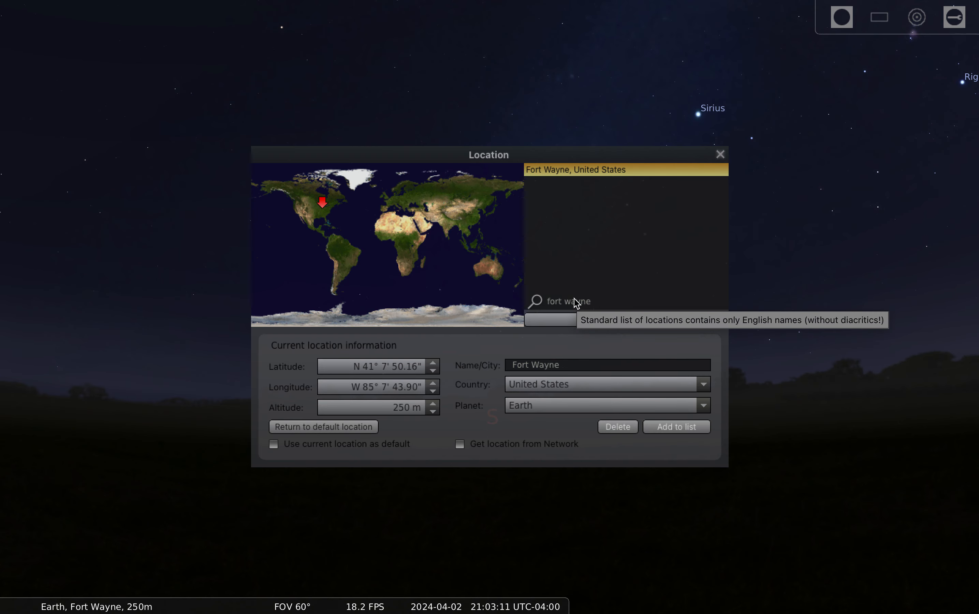
left_click(720, 154)
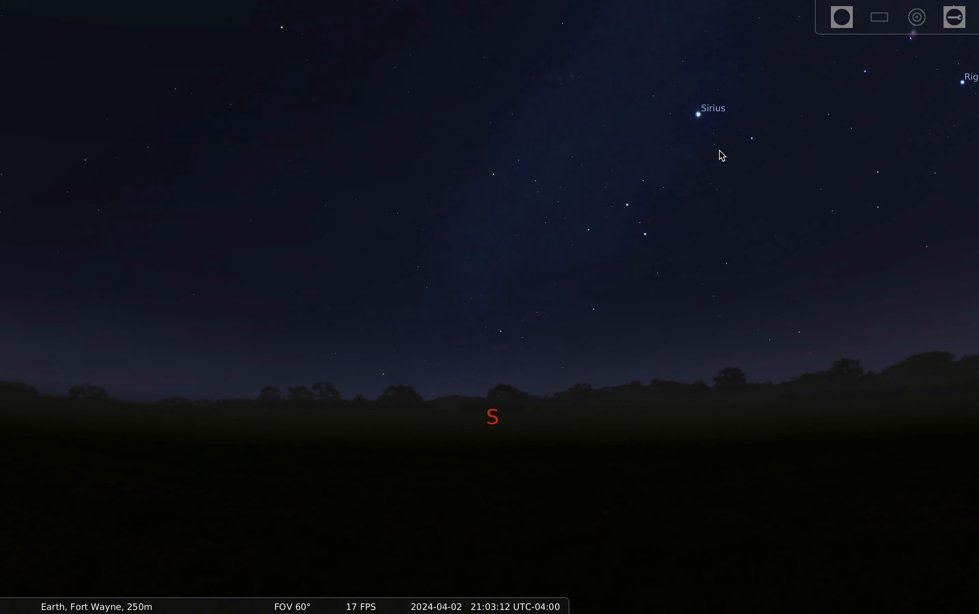
Open the date and time settings, view the Julian date, and return to the calendar date and time.
mouse_move(12, 461)
mouse_move(35, 382)
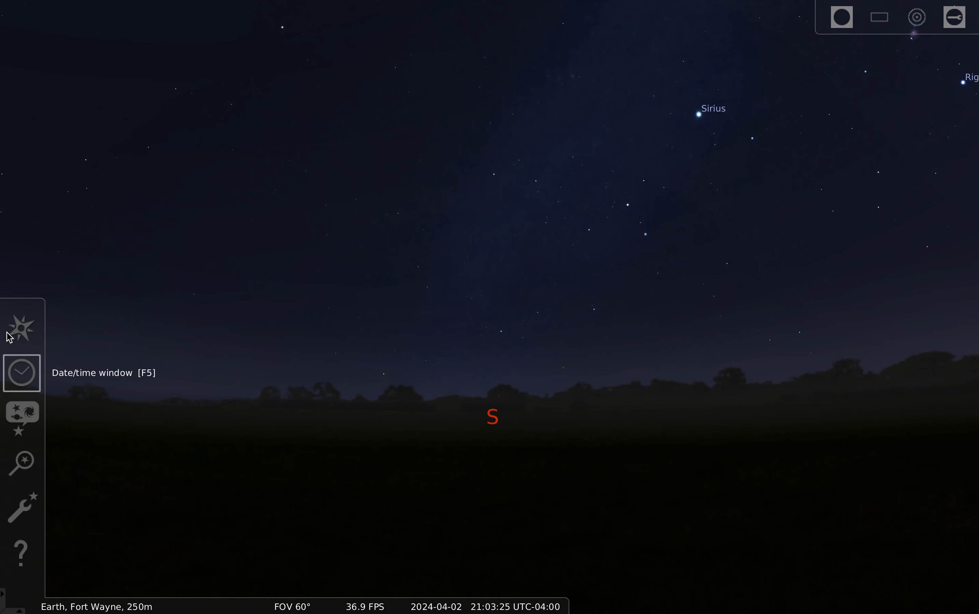
left_click(21, 371)
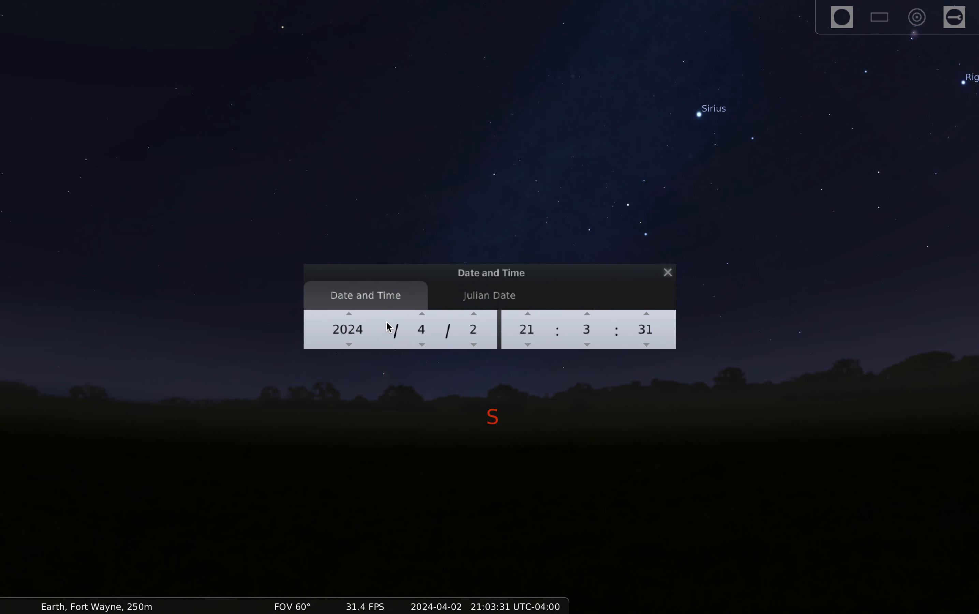
left_click(484, 296)
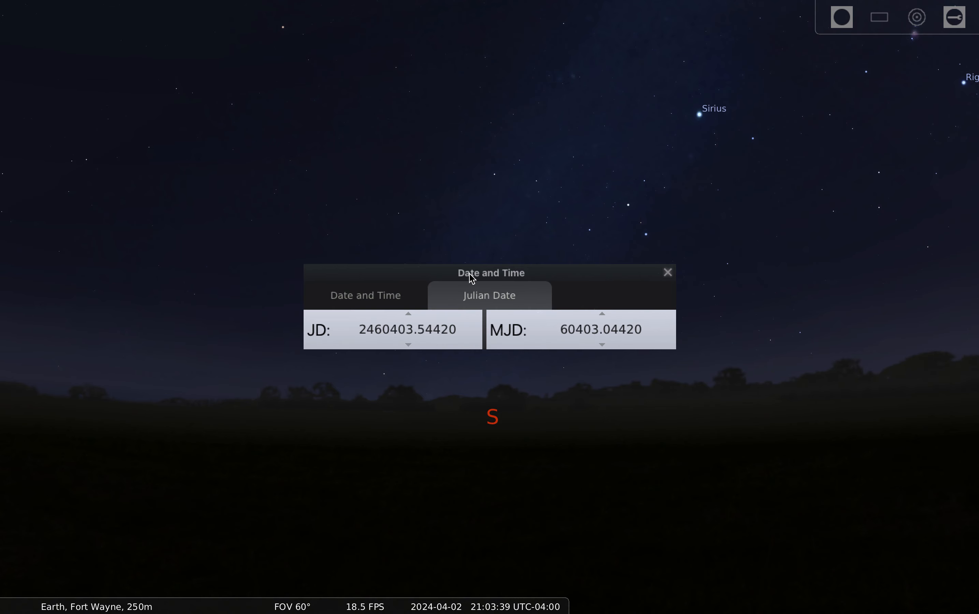
left_click_drag(471, 271, 468, 262)
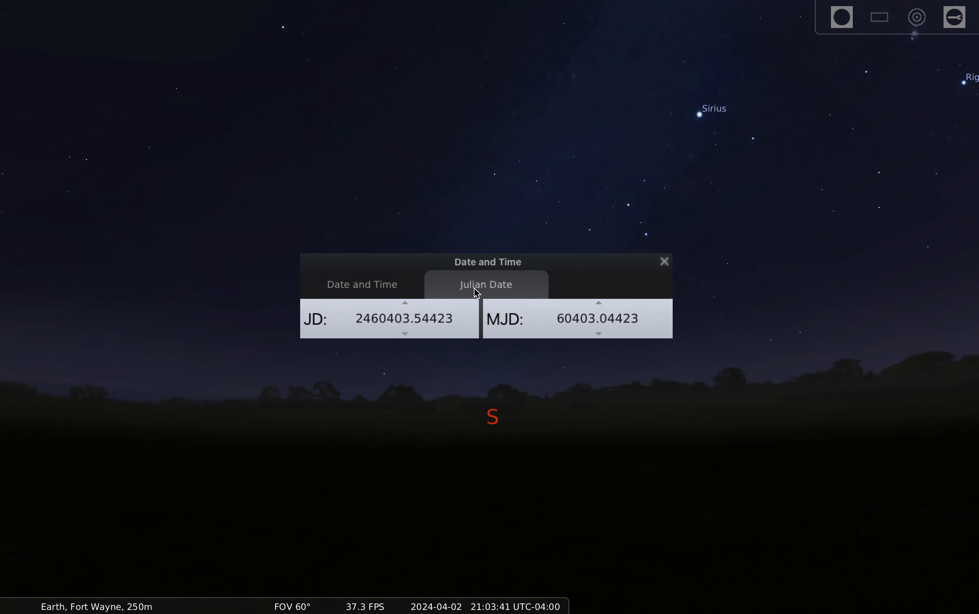
left_click(378, 286)
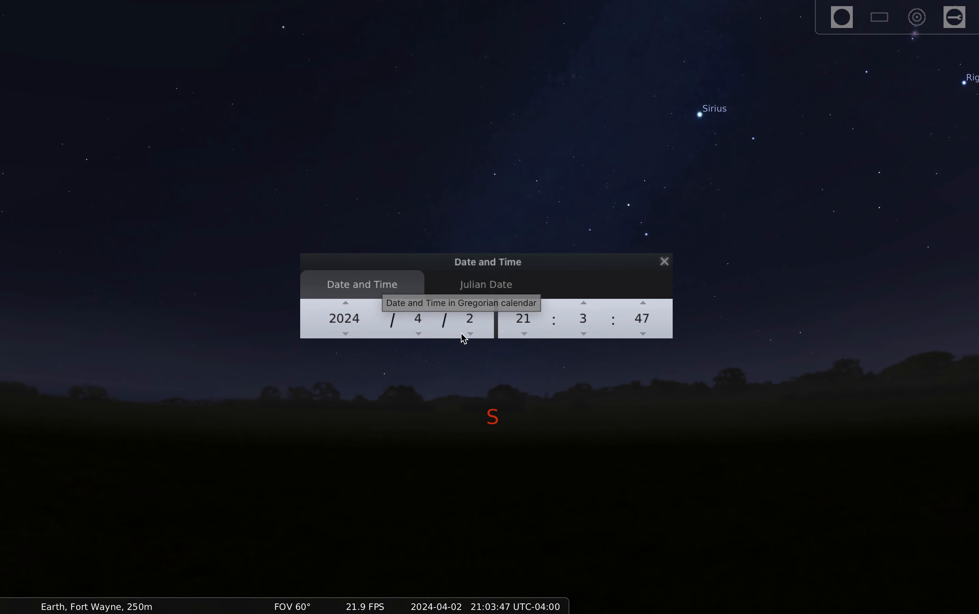
Set the simulation date to 8 April 2024.
left_click(470, 304)
left_click(471, 304)
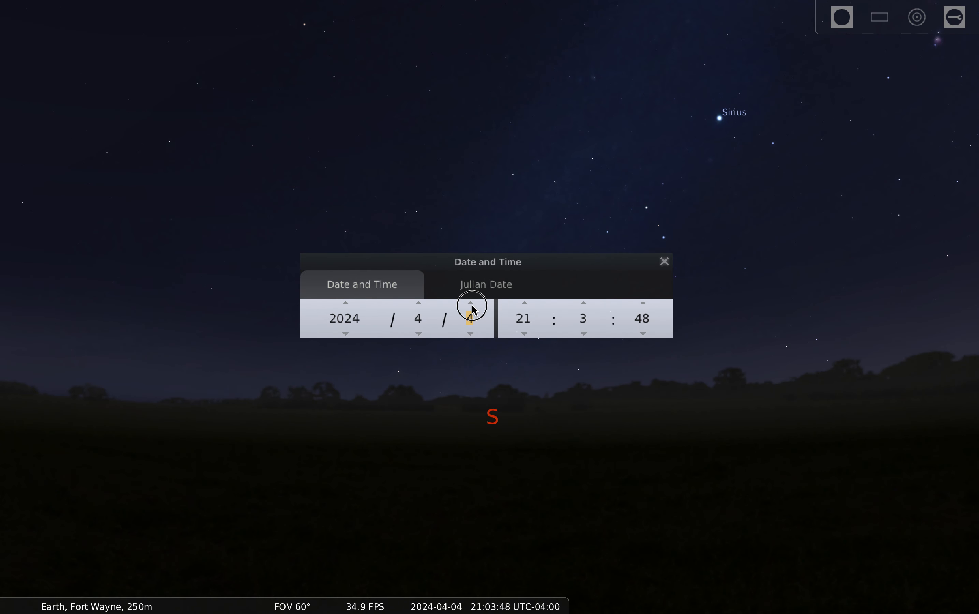
left_click(471, 303)
left_click(471, 303)
left_click(471, 303)
left_click(470, 303)
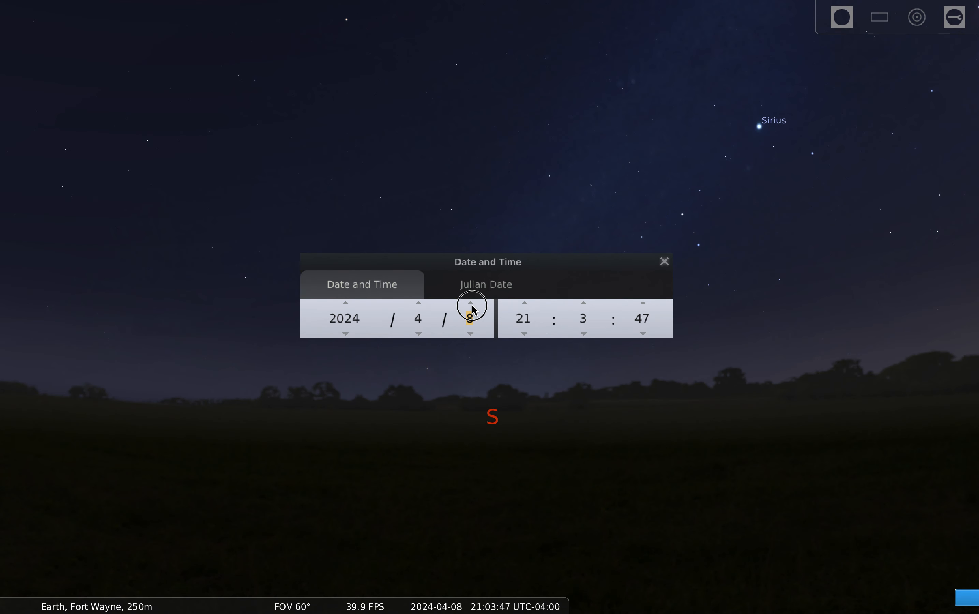
Set the simulation hour to 15.
left_click(523, 333)
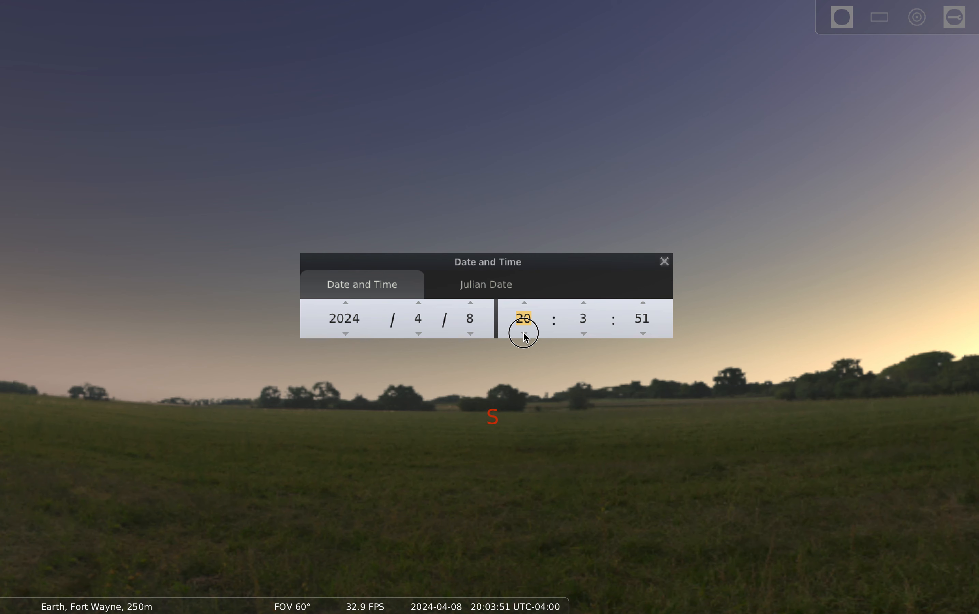
left_click(523, 333)
left_click(523, 333)
left_click(524, 333)
left_click(524, 333)
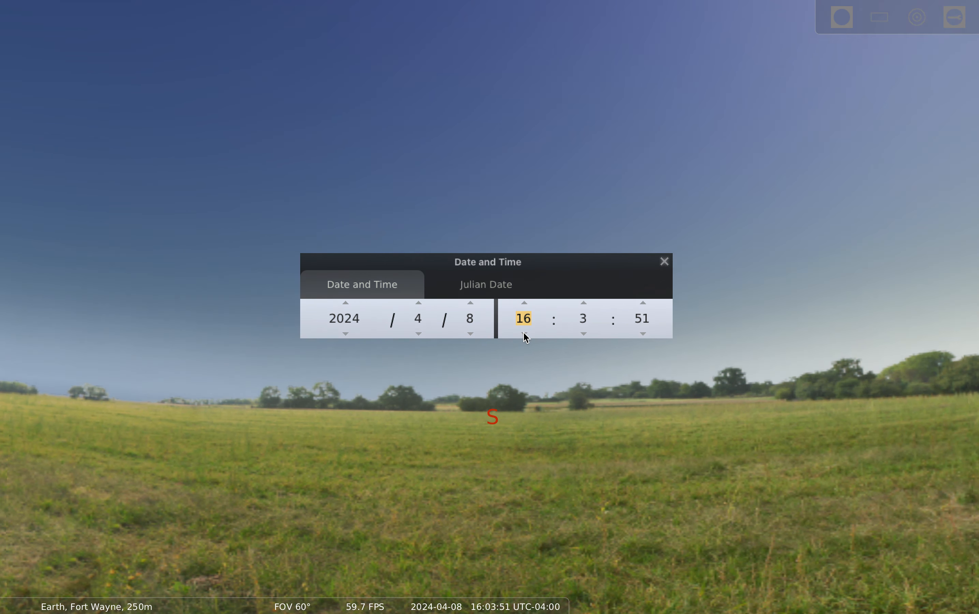
left_click(523, 333)
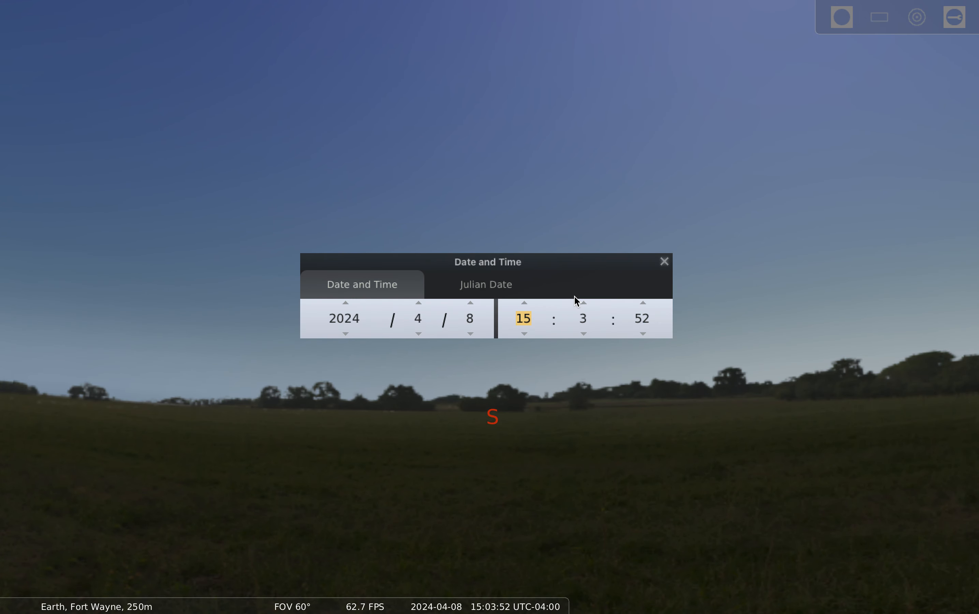
Find the Sun by name and center the sky view on it.
mouse_move(2, 411)
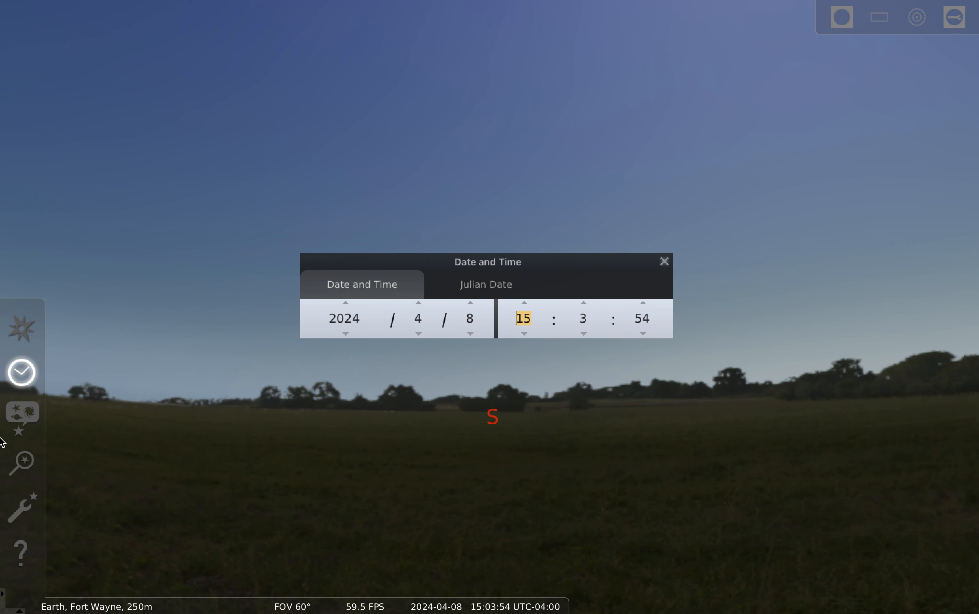
left_click(22, 463)
type("Su")
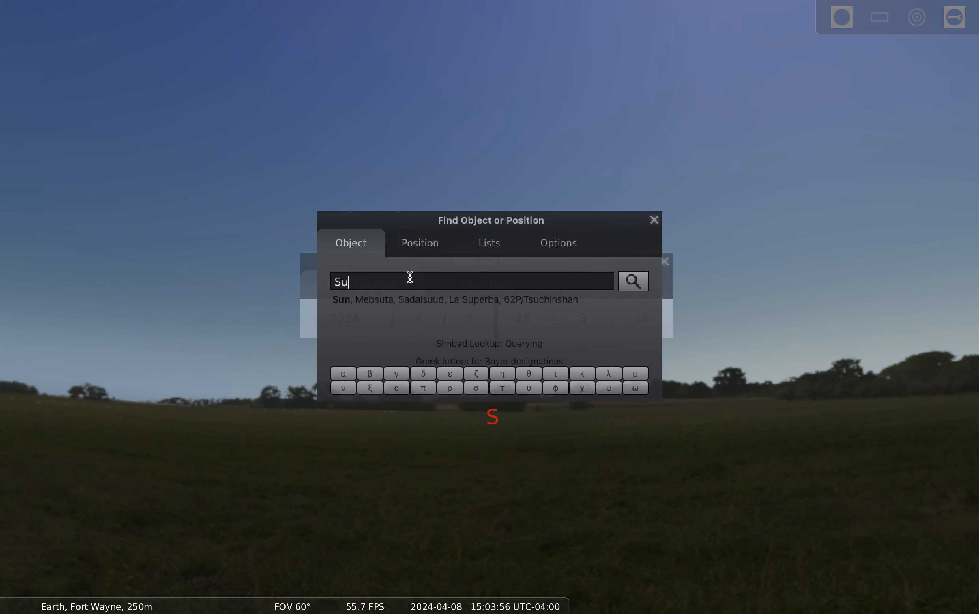
type("n")
key("Return")
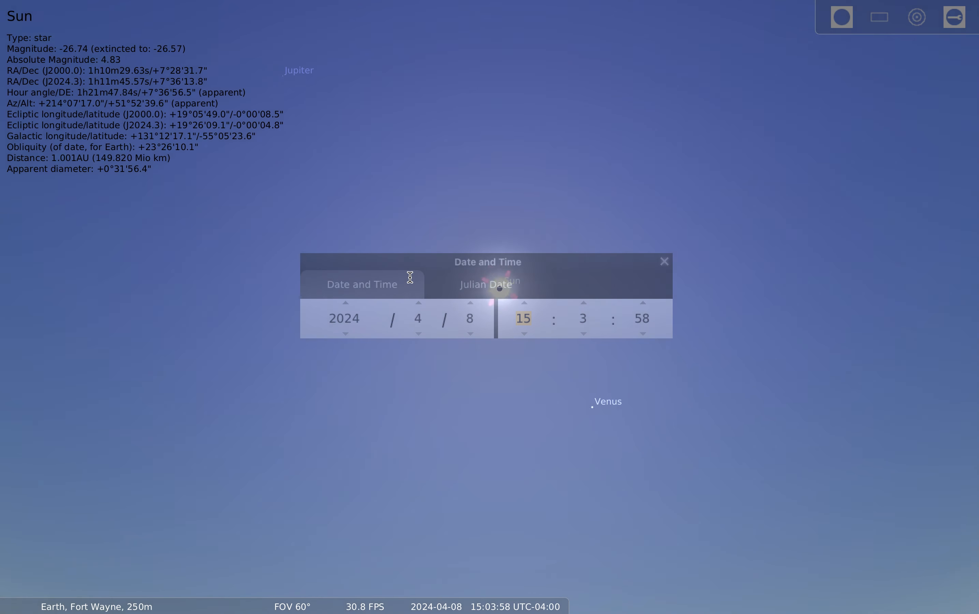
Move the Date and Time window below the Sun and advance the simulation minutes to 14 to follow the eclipse.
left_click_drag(476, 265, 478, 347)
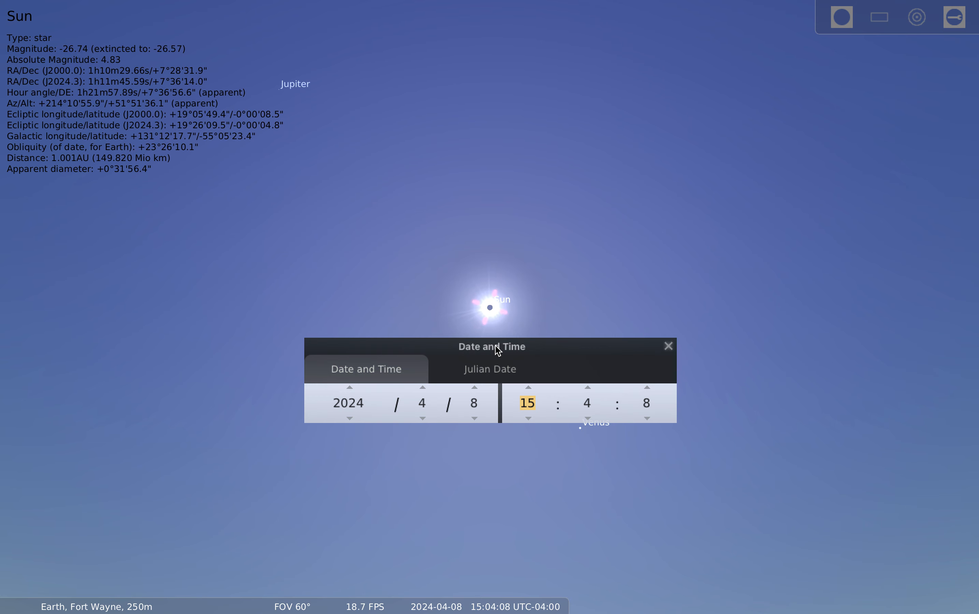
left_click_drag(534, 346, 510, 414)
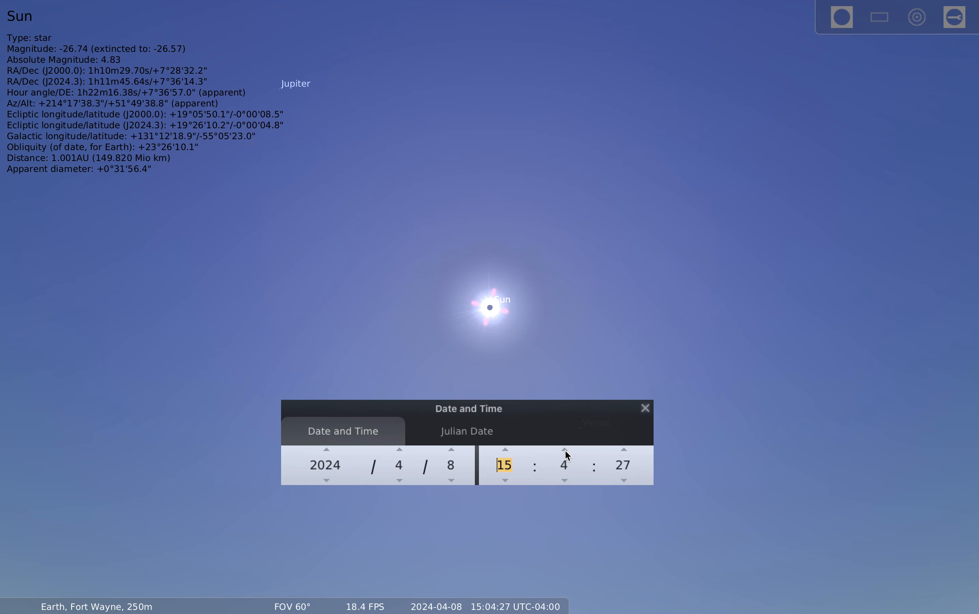
left_click(564, 450)
left_click(565, 450)
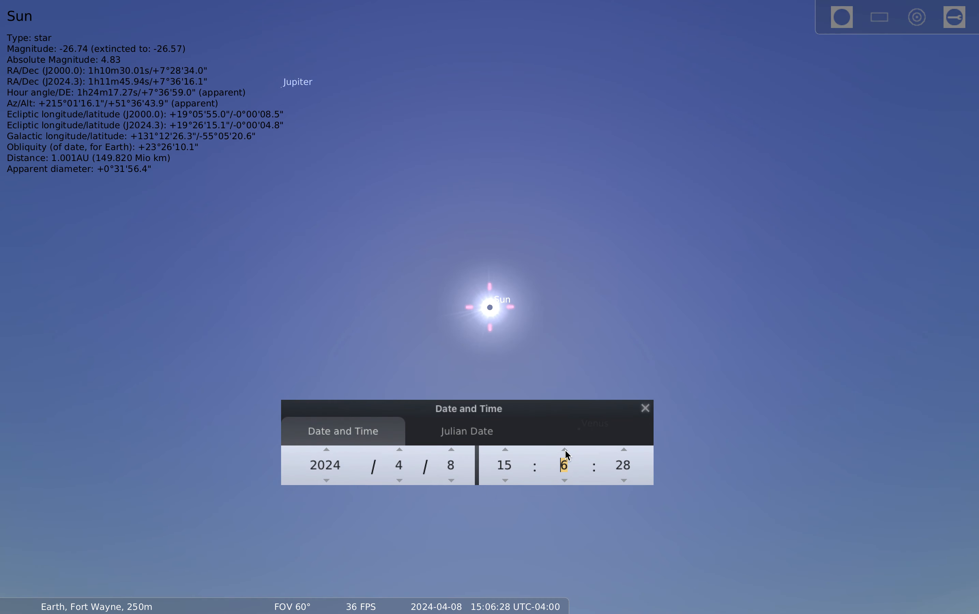
left_click(564, 451)
left_click(564, 450)
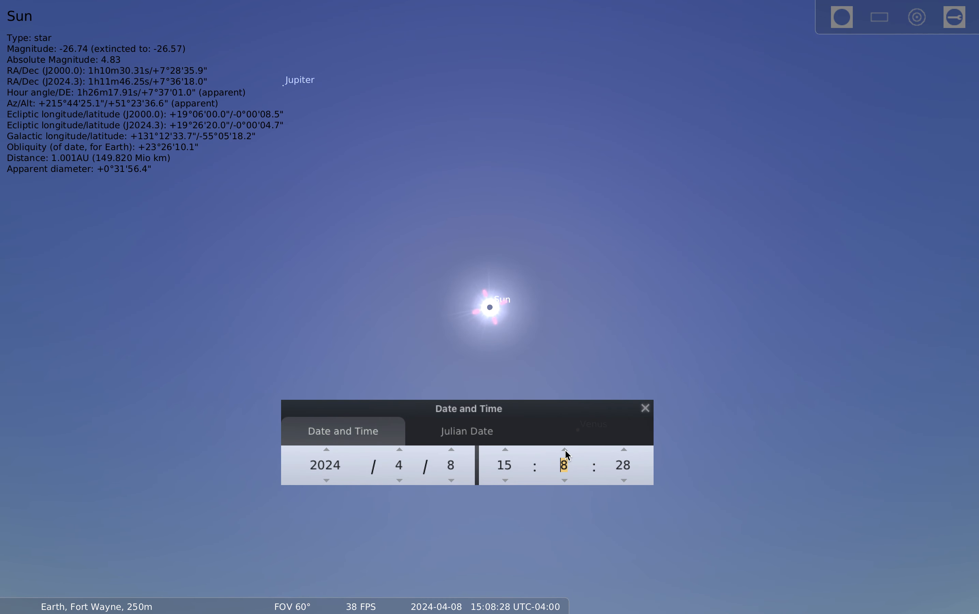
left_click(565, 450)
left_click(566, 451)
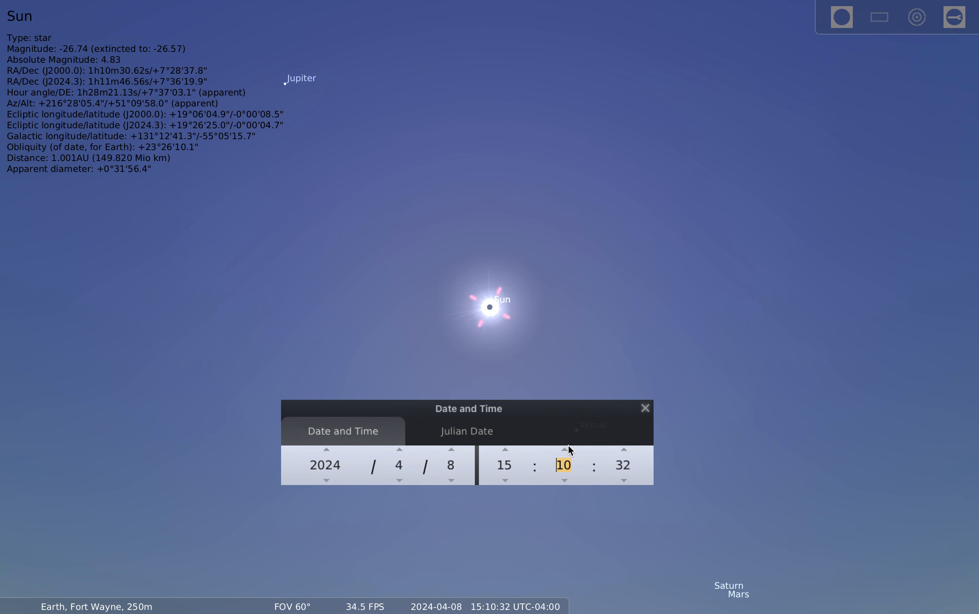
left_click(565, 447)
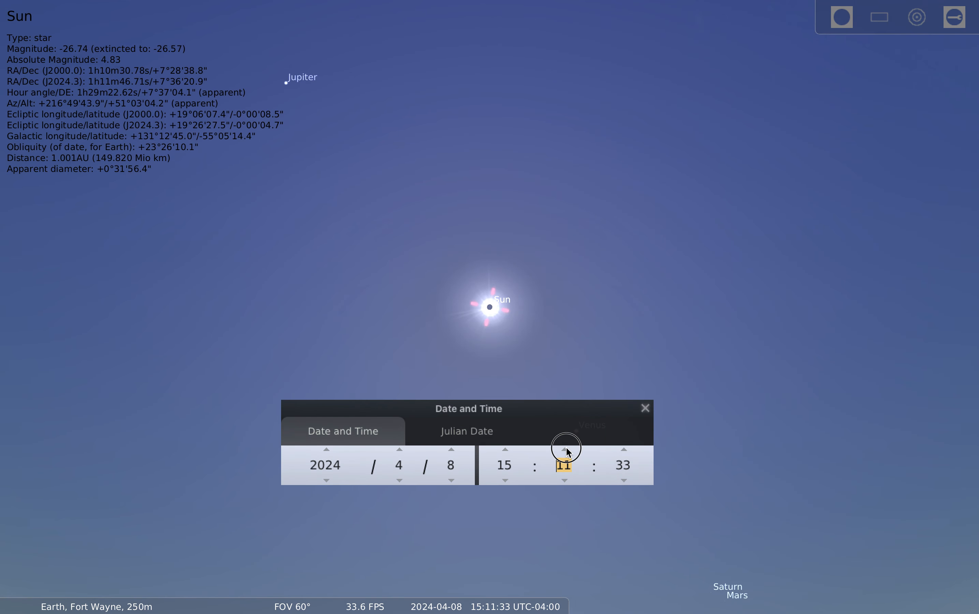
left_click(565, 448)
left_click(566, 448)
left_click(565, 448)
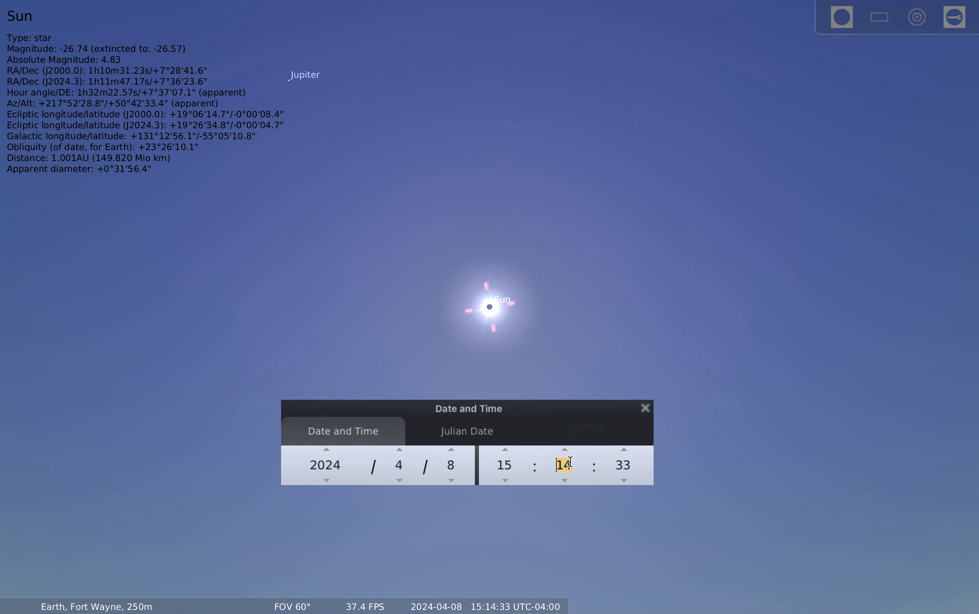
Step the simulation time back to minute 8 of the hour.
left_click(564, 481)
left_click(564, 480)
left_click(565, 480)
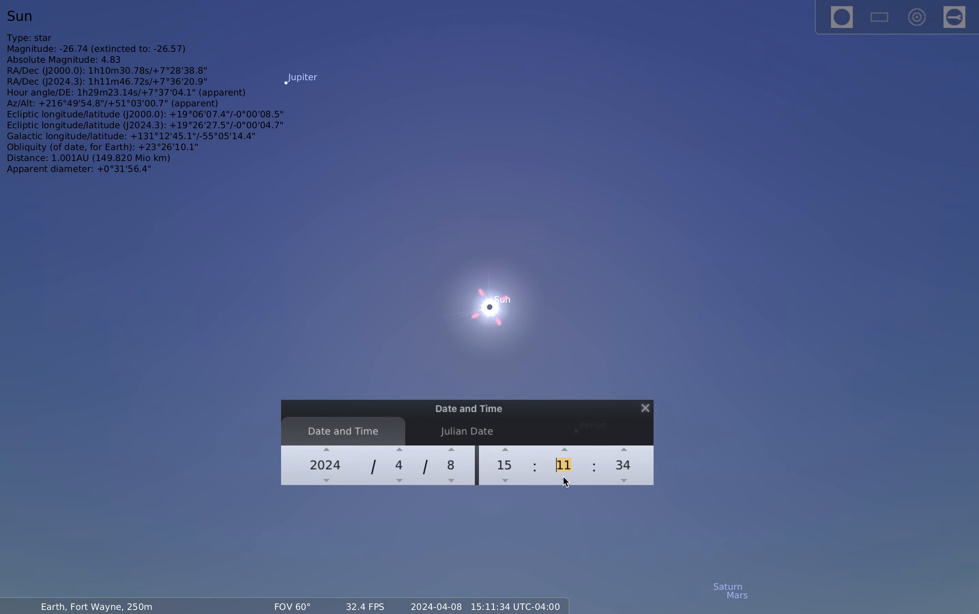
left_click(564, 480)
left_click(564, 480)
left_click(564, 480)
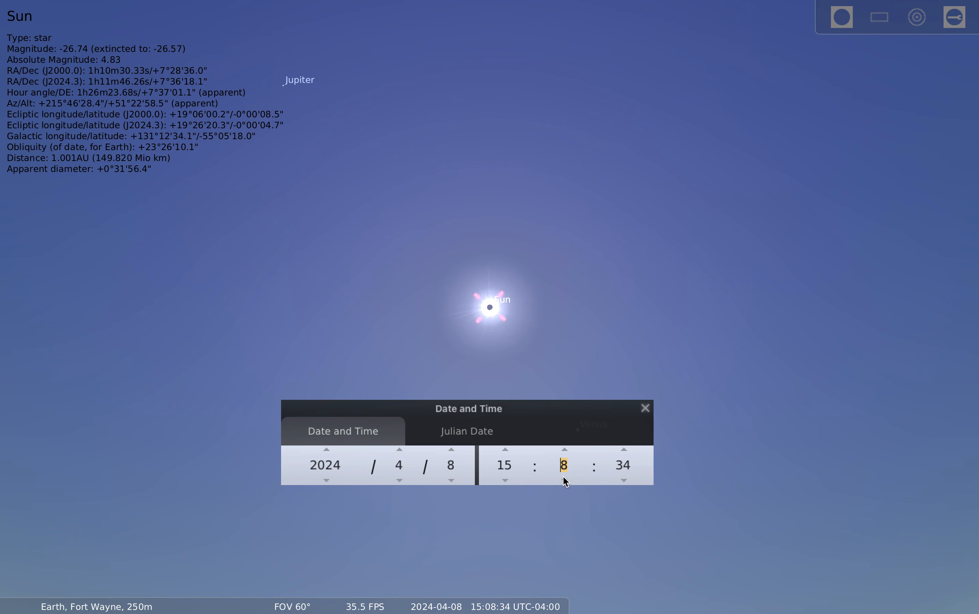
Close Stellarium and return to the Brave browser.
mouse_move(177, 2)
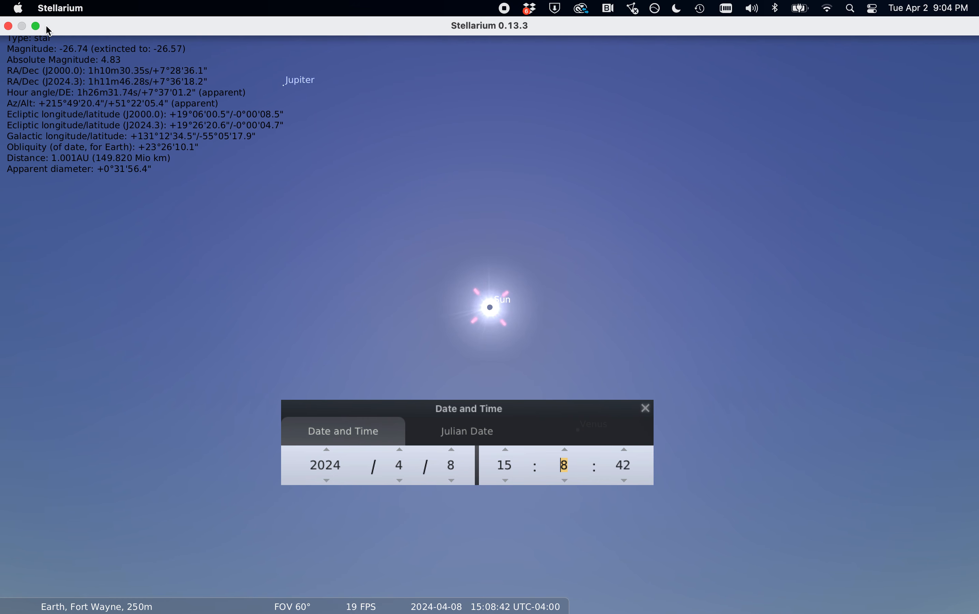
left_click(8, 26)
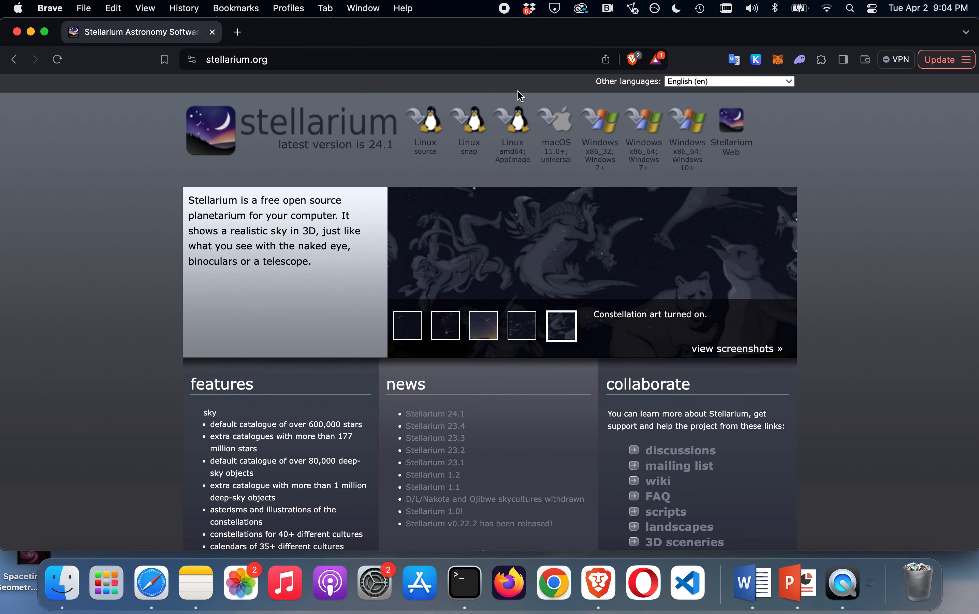
Search the computer for "stell" and launch the Stellarium copy application.
left_click(850, 8)
type("stell")
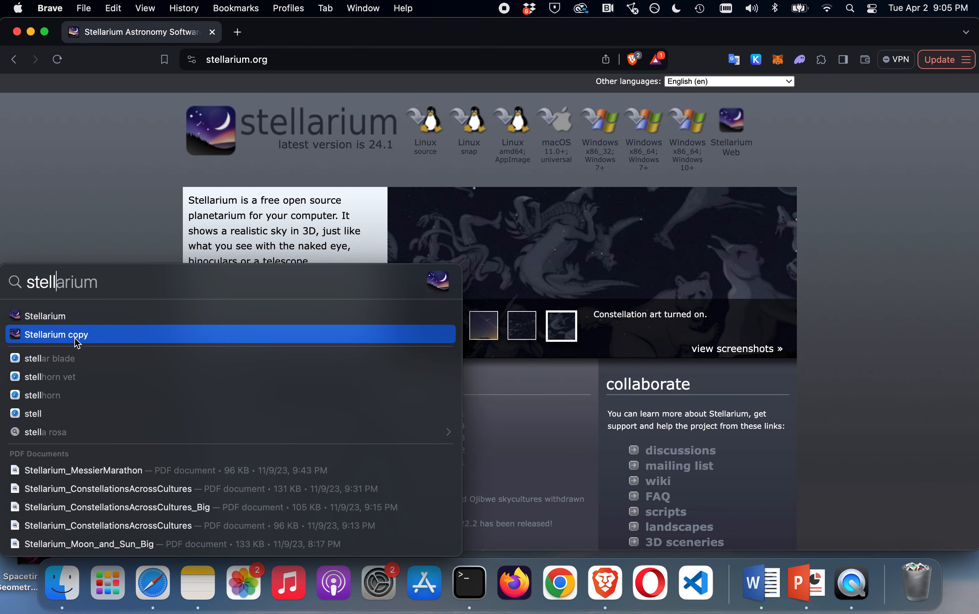
left_click(78, 339)
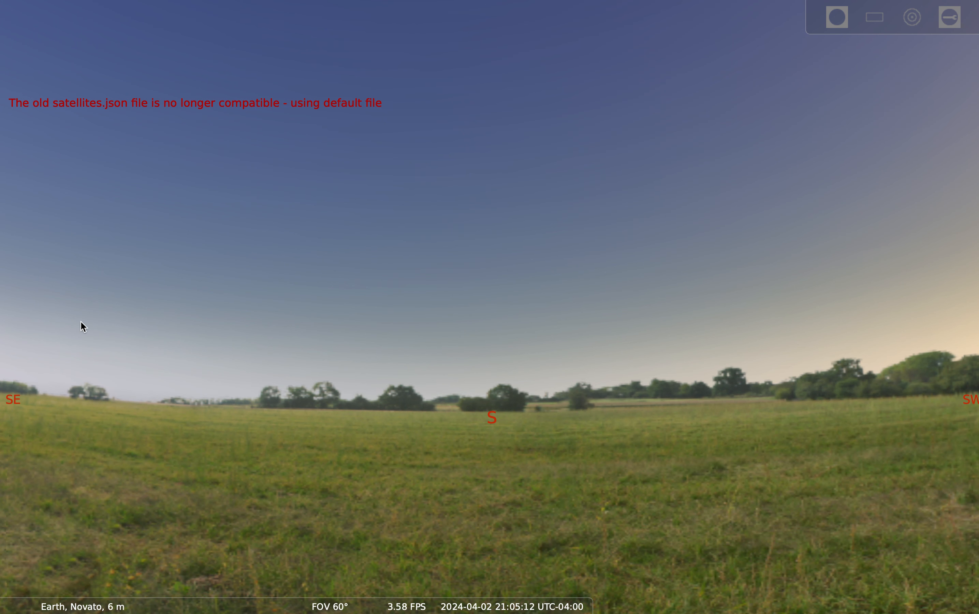
Set the observing location to Fort Wayne, United States, and close the Location window.
mouse_move(2, 438)
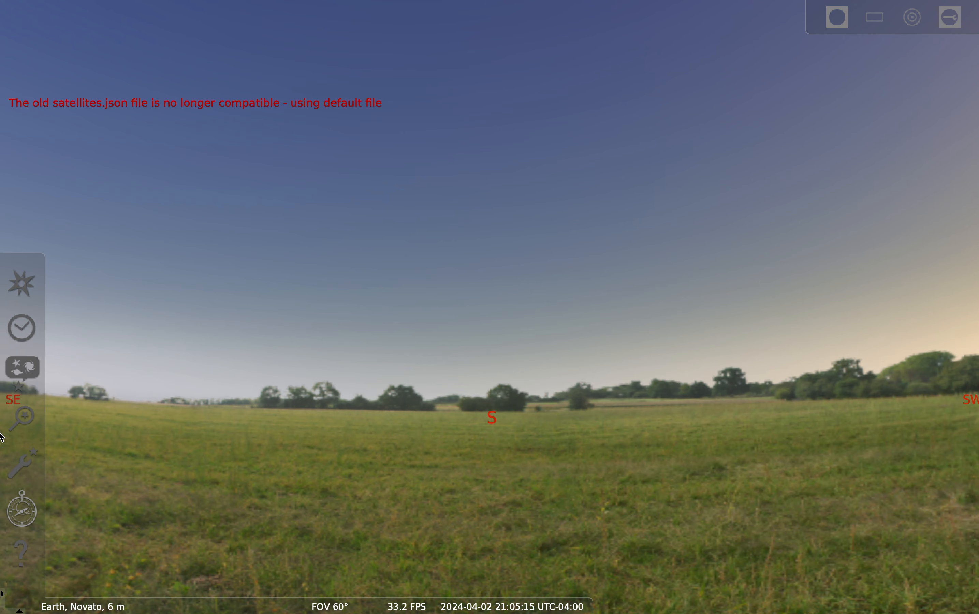
left_click(22, 292)
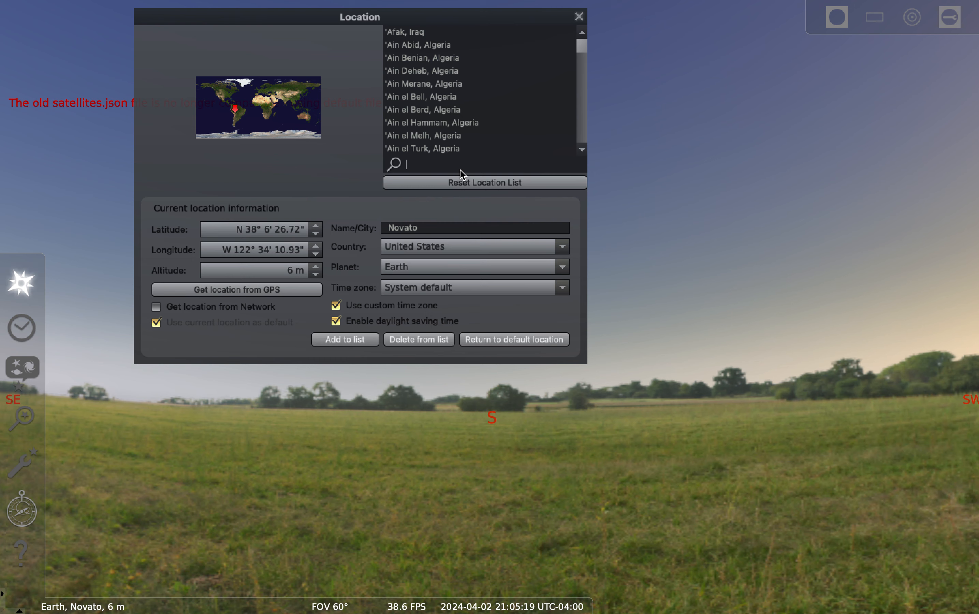
left_click(410, 164)
type("fort way")
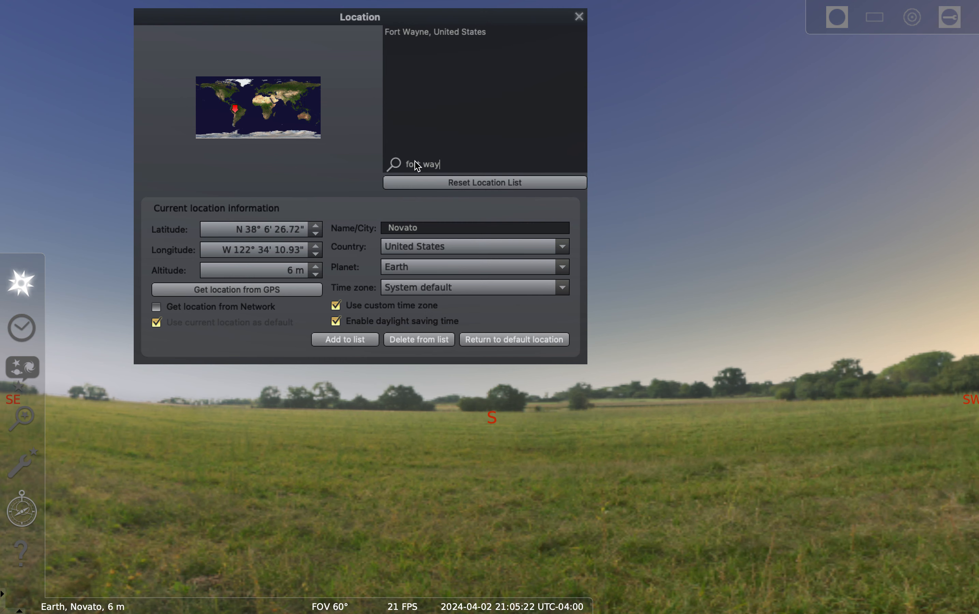
left_click(418, 33)
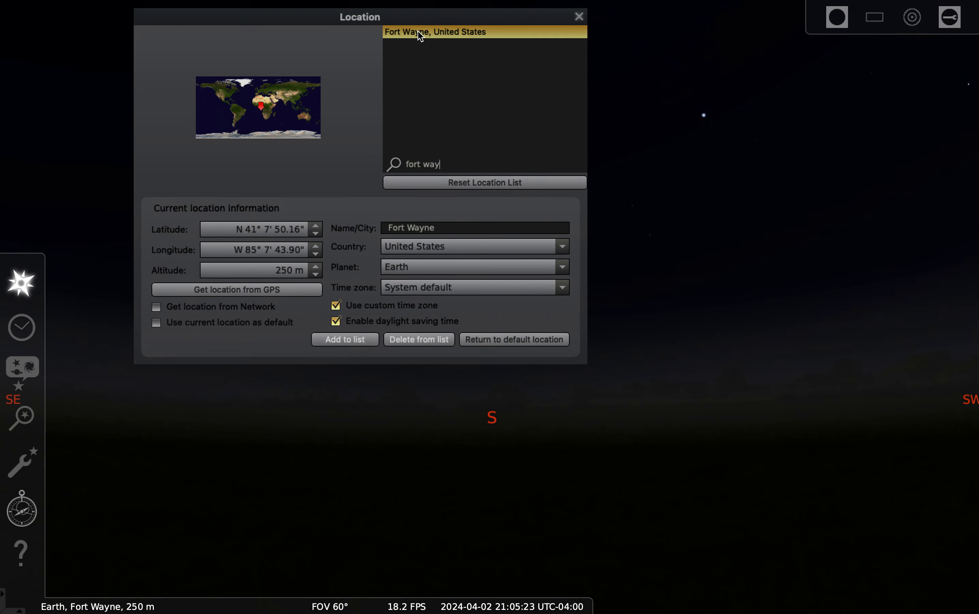
left_click(579, 16)
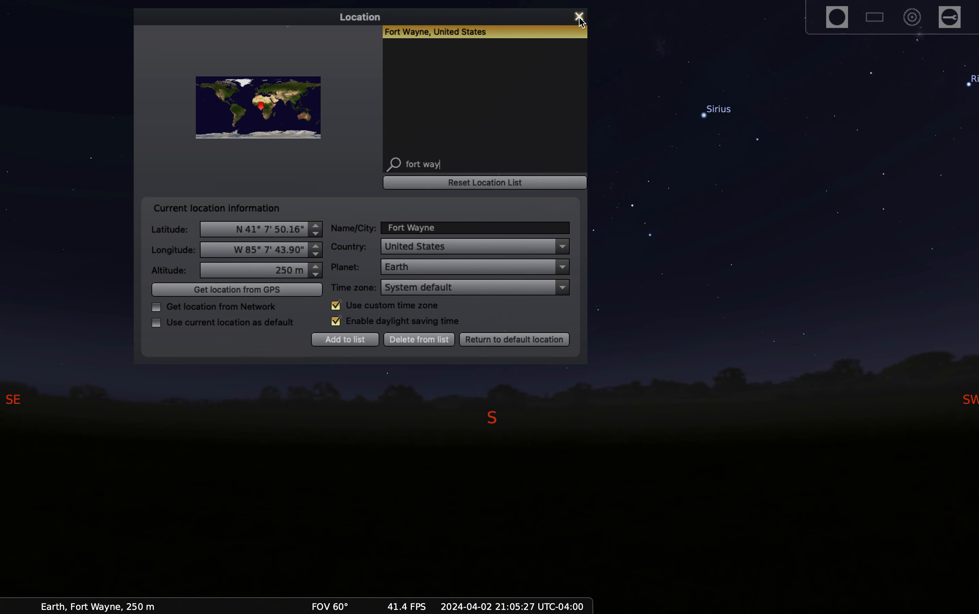
left_click(579, 17)
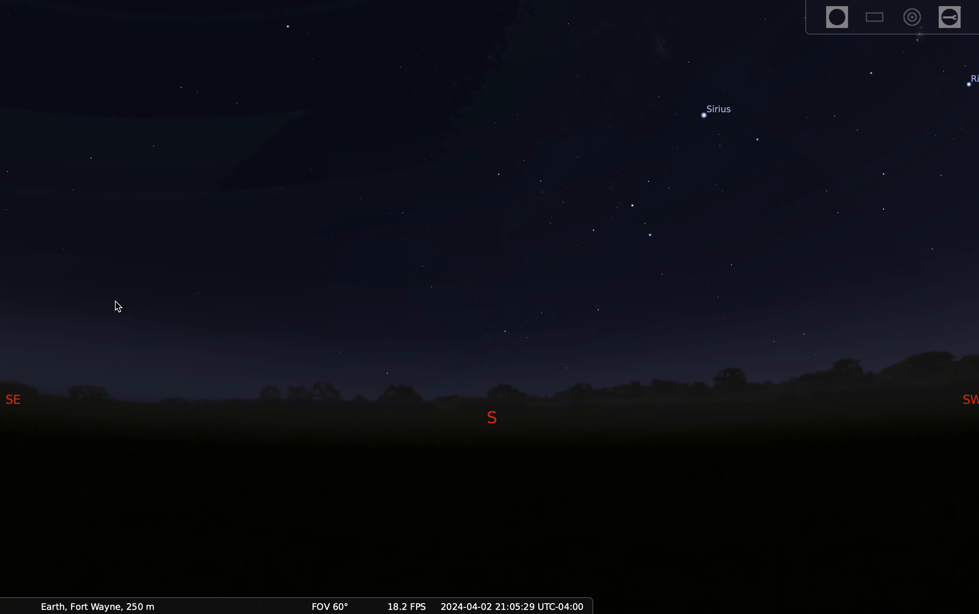
Set the simulation date to 2024-4-8 and the hour to 15.
mouse_move(6, 402)
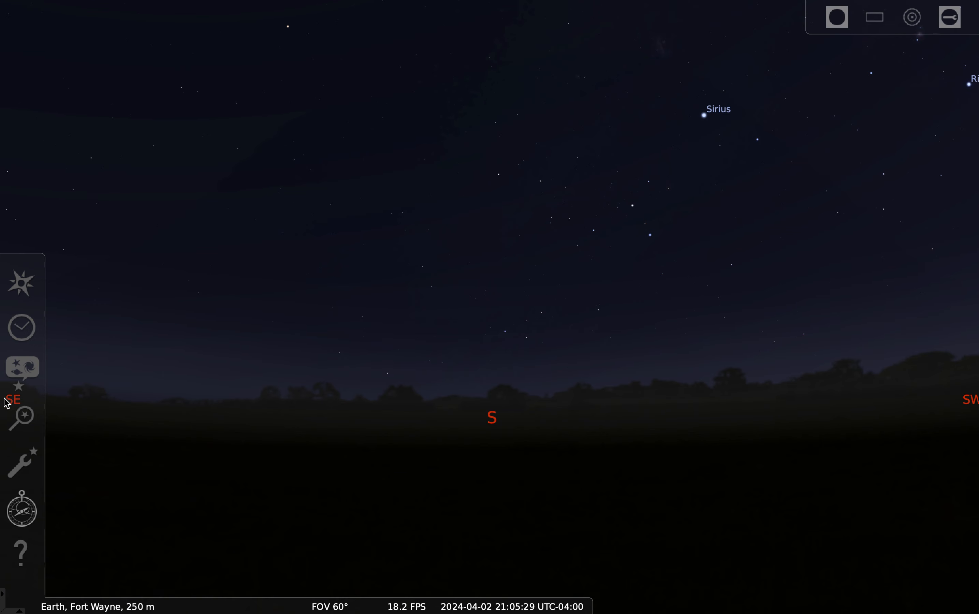
left_click(23, 336)
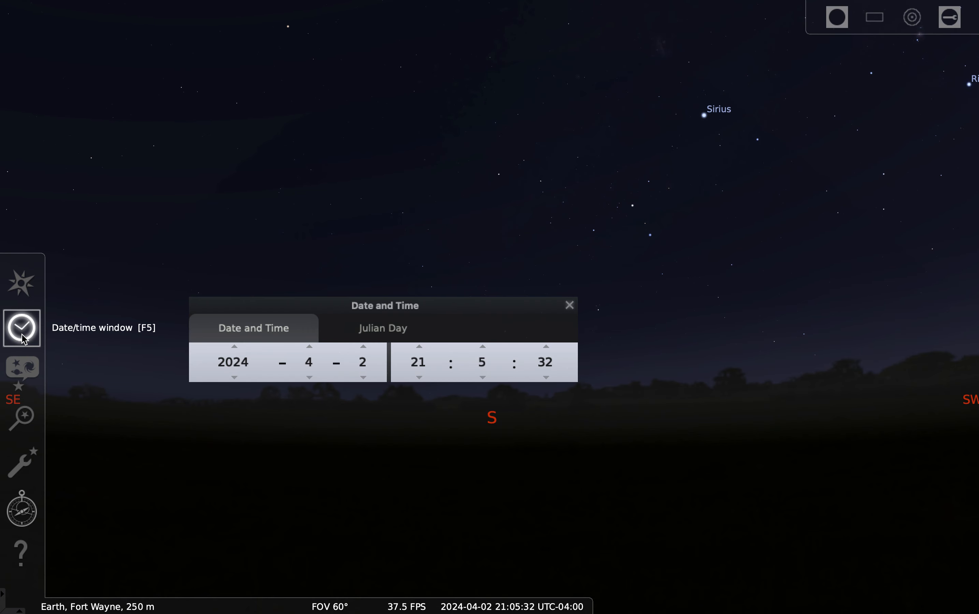
left_click(363, 347)
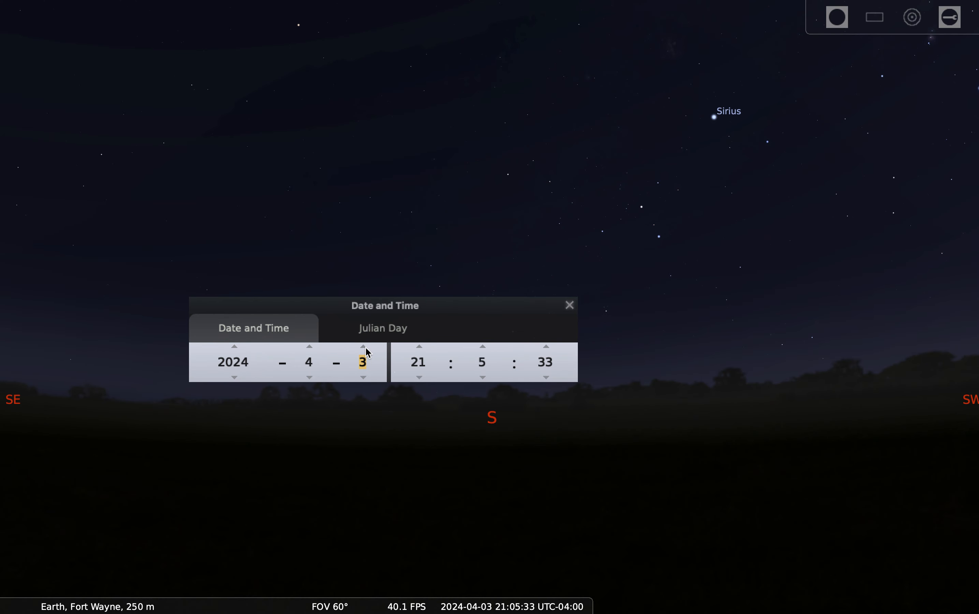
scroll(364, 357, "up", 5)
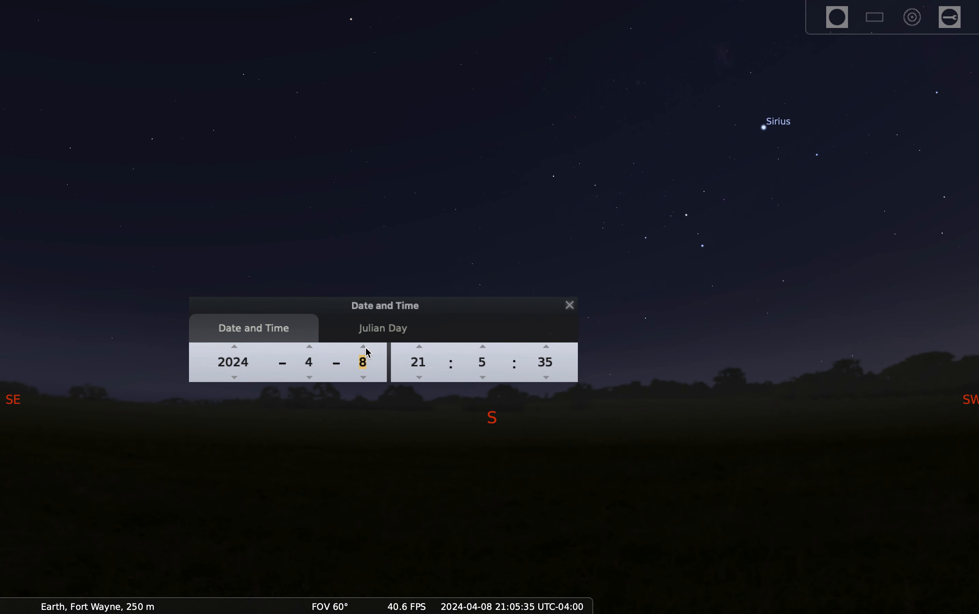
left_click(418, 376)
left_click(418, 376)
left_click(417, 378)
left_click(417, 377)
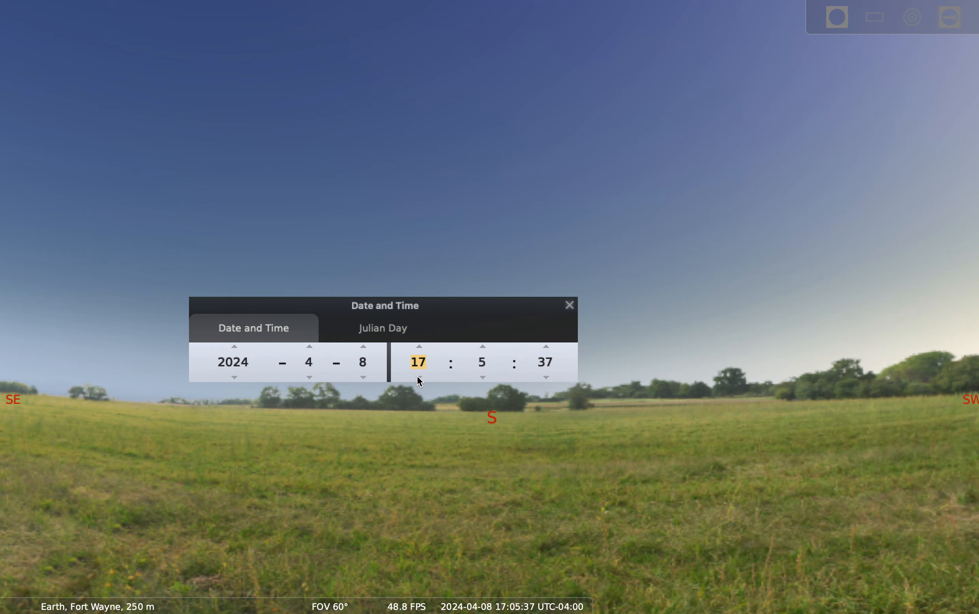
left_click(417, 377)
left_click(417, 377)
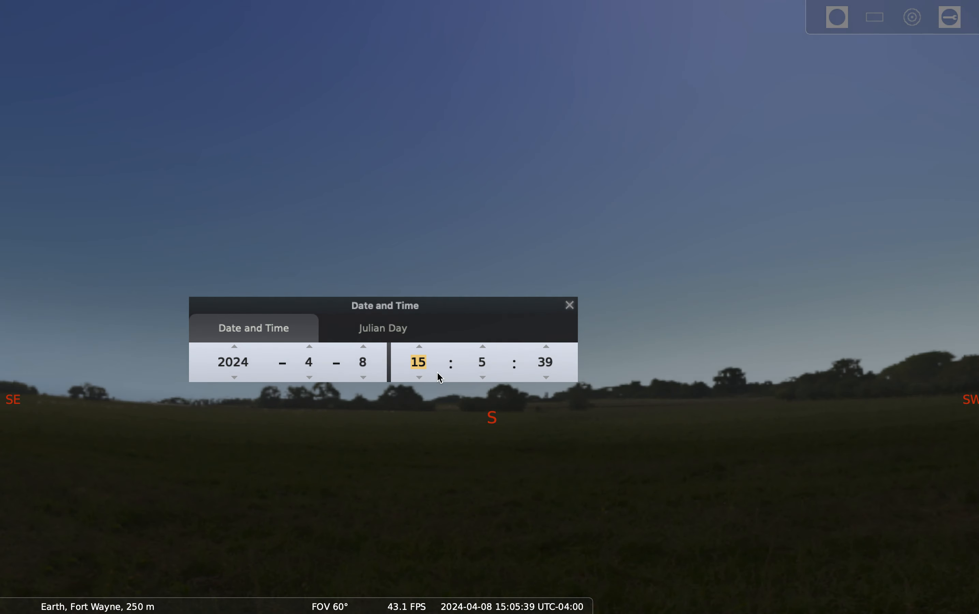
Search for the Sun by name and center the sky view on it.
mouse_move(1, 474)
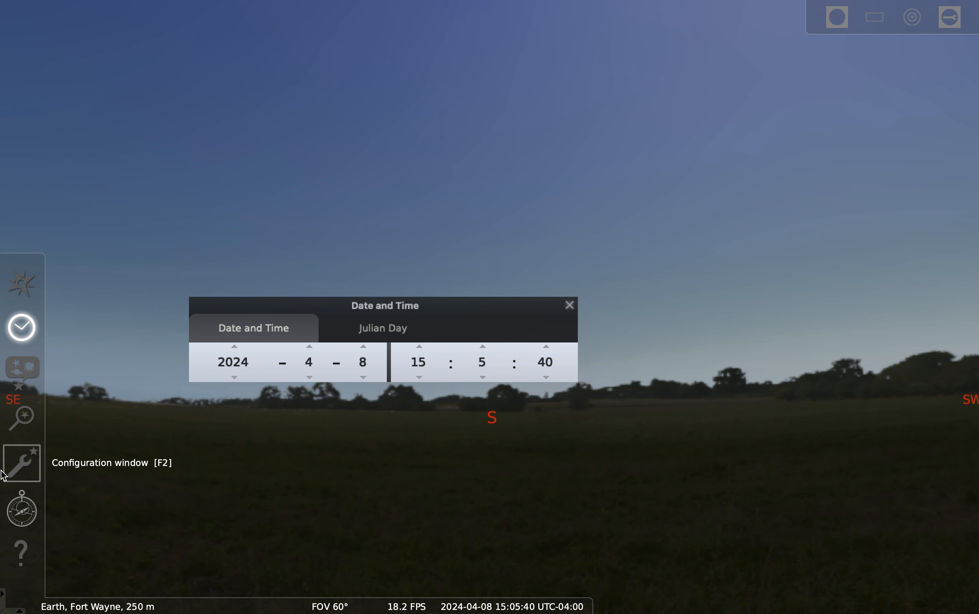
left_click(19, 424)
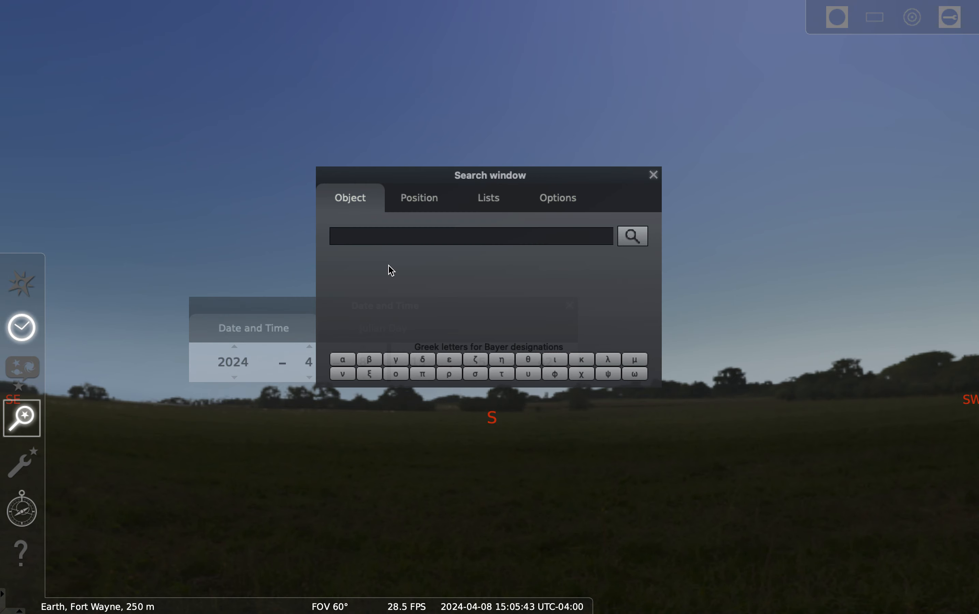
left_click_drag(432, 159, 433, 152)
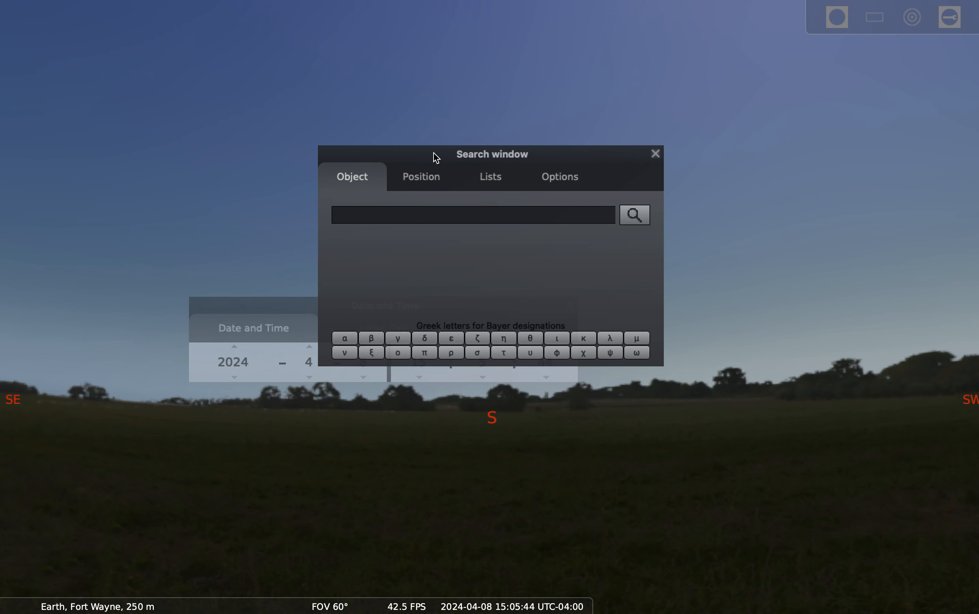
left_click(380, 220)
left_click(398, 214)
type("Su")
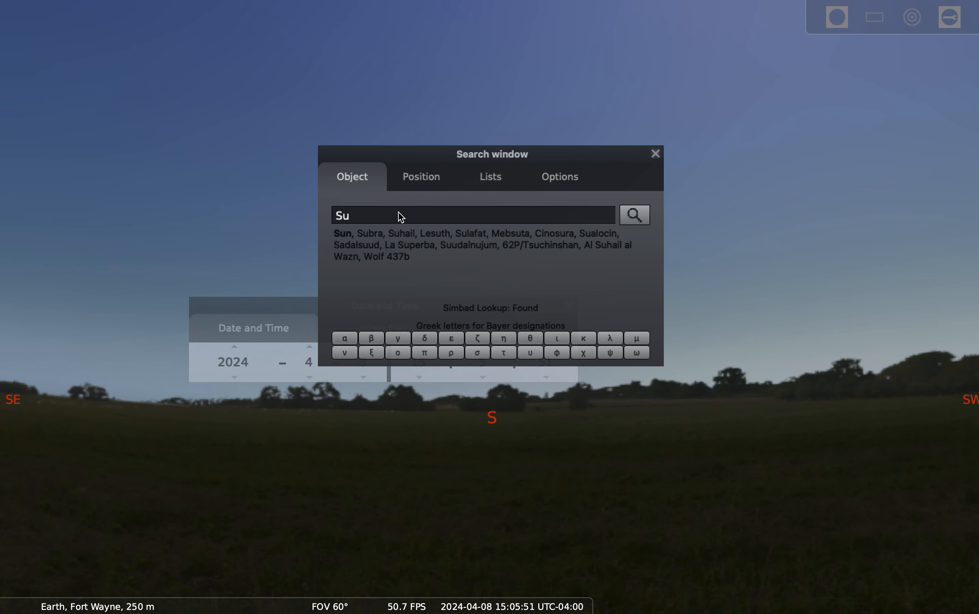
key("Return")
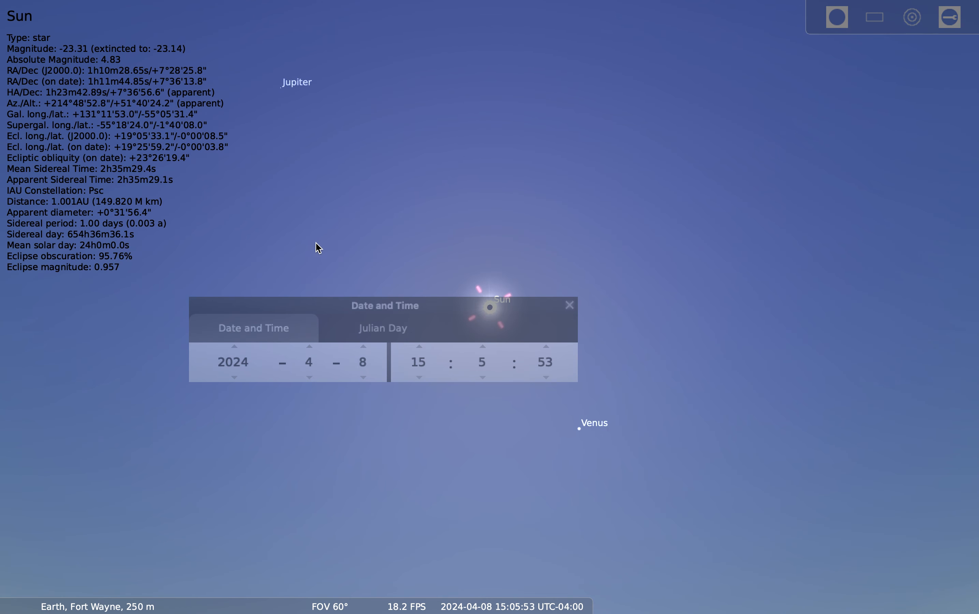
Pause the simulation time and place the Date and Time window below the Sun so the eclipse stays in view.
left_click_drag(351, 310, 383, 412)
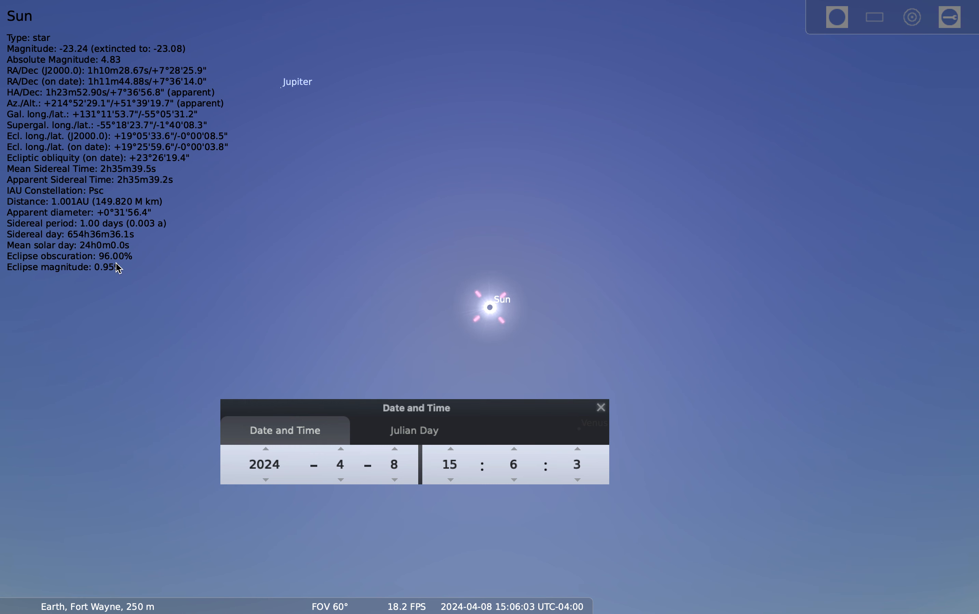
mouse_move(30, 291)
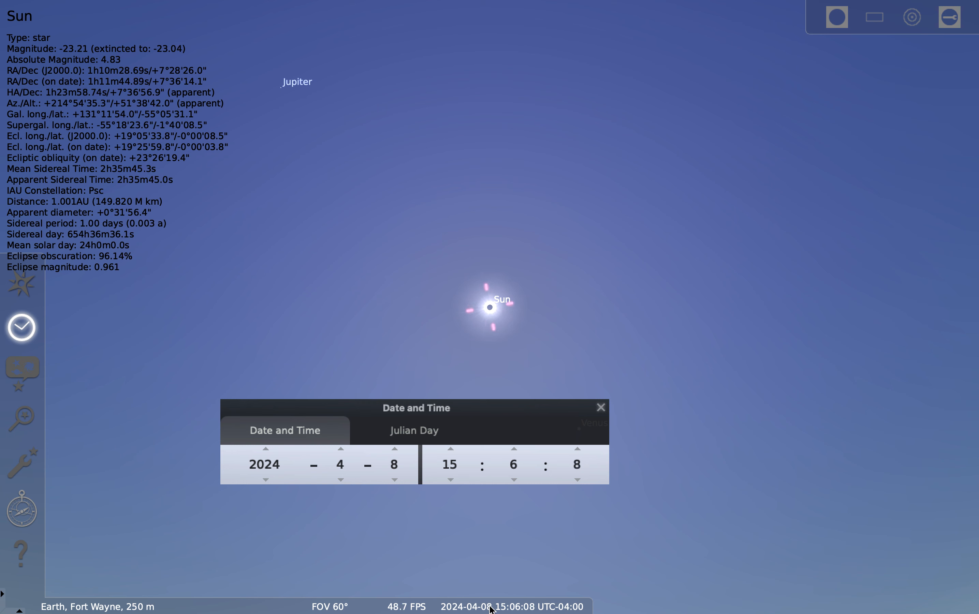
mouse_move(492, 609)
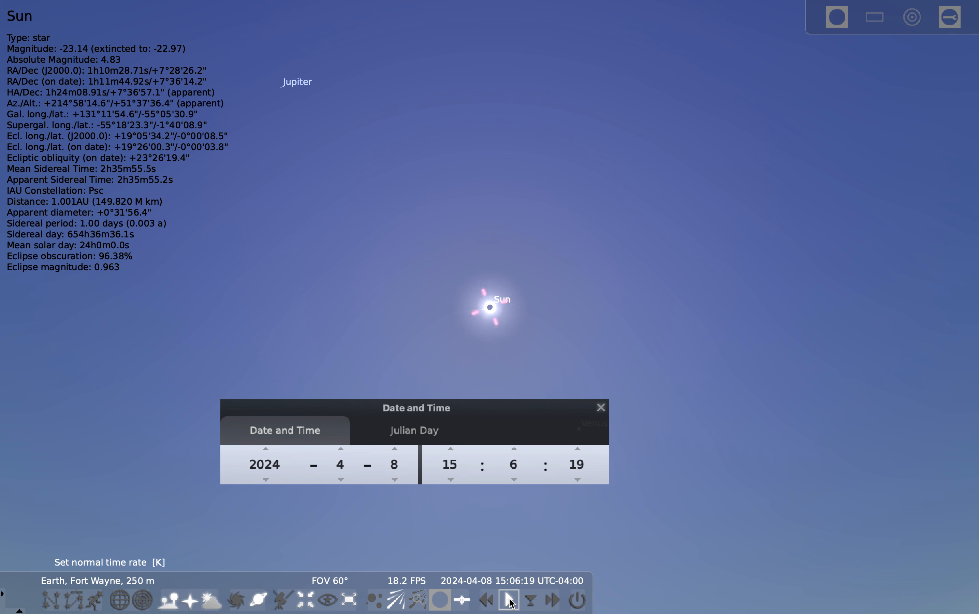
left_click(509, 600)
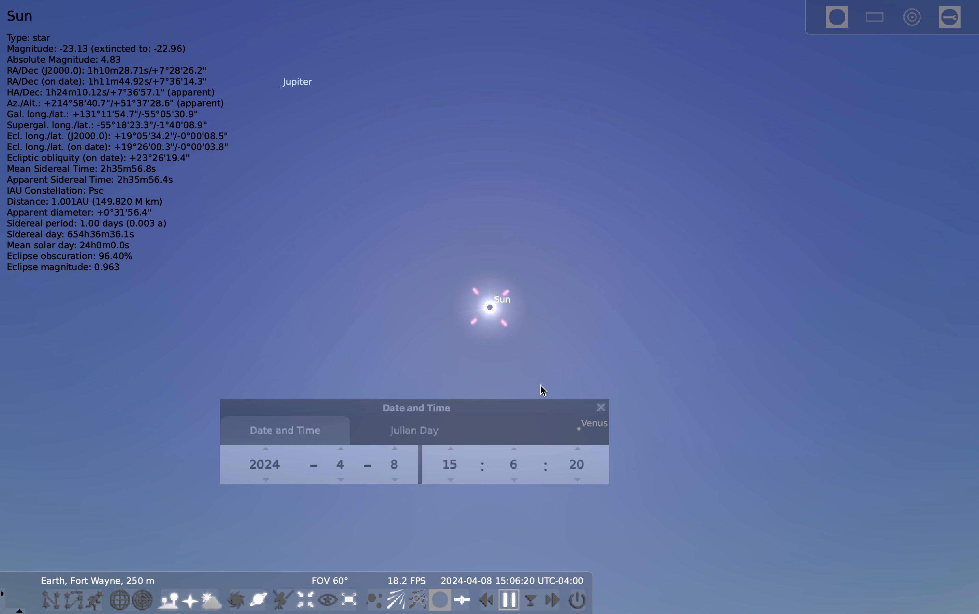
left_click_drag(539, 402, 567, 391)
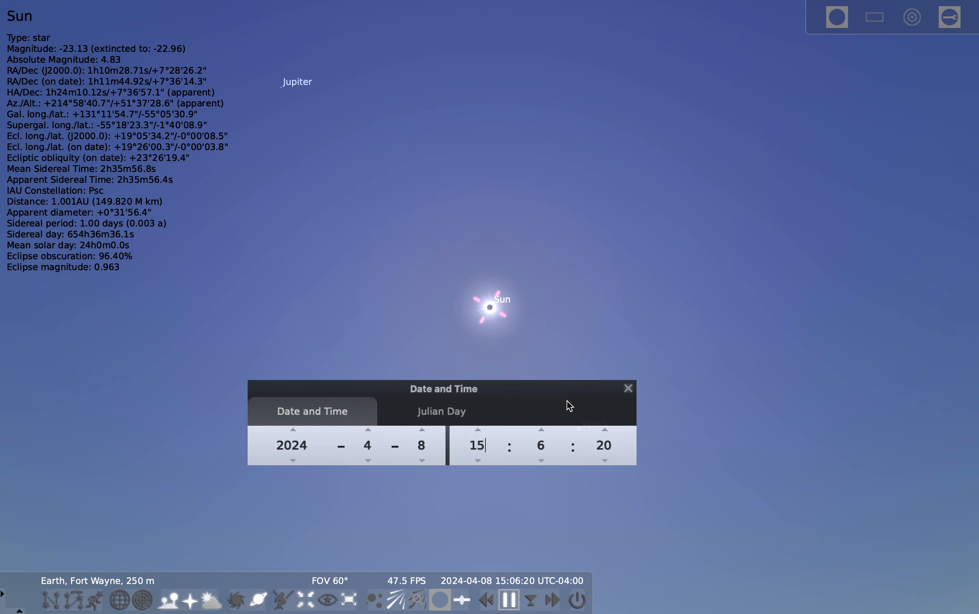
Advance the simulation minutes to 10 to bring the eclipse closer to its maximum obscuration.
left_click(543, 429)
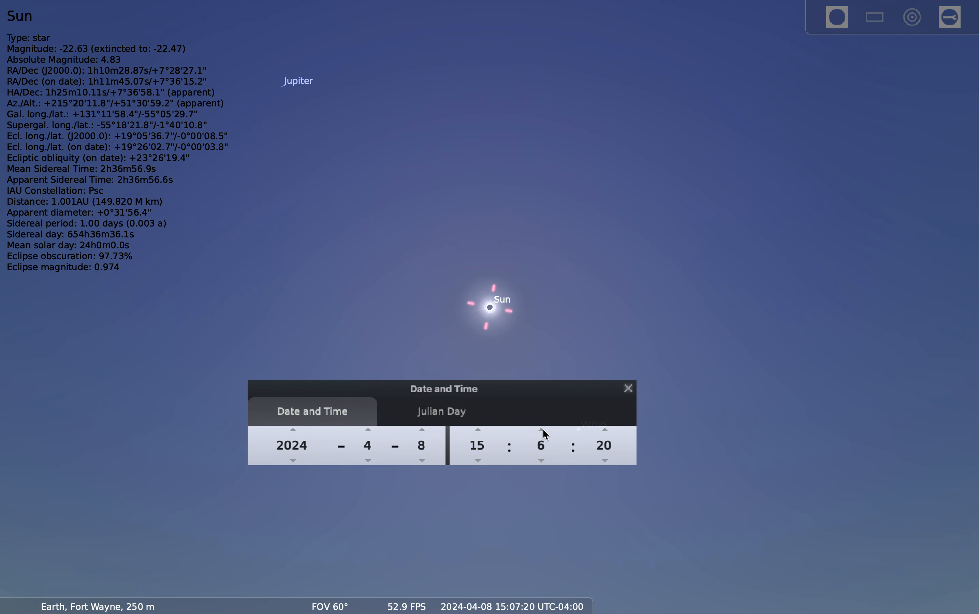
left_click(541, 461)
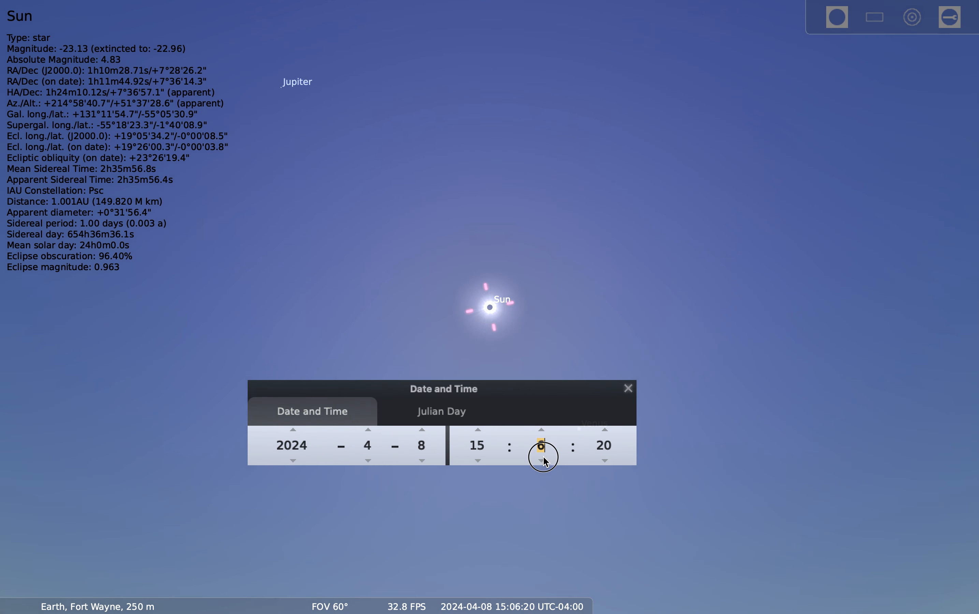
left_click(541, 431)
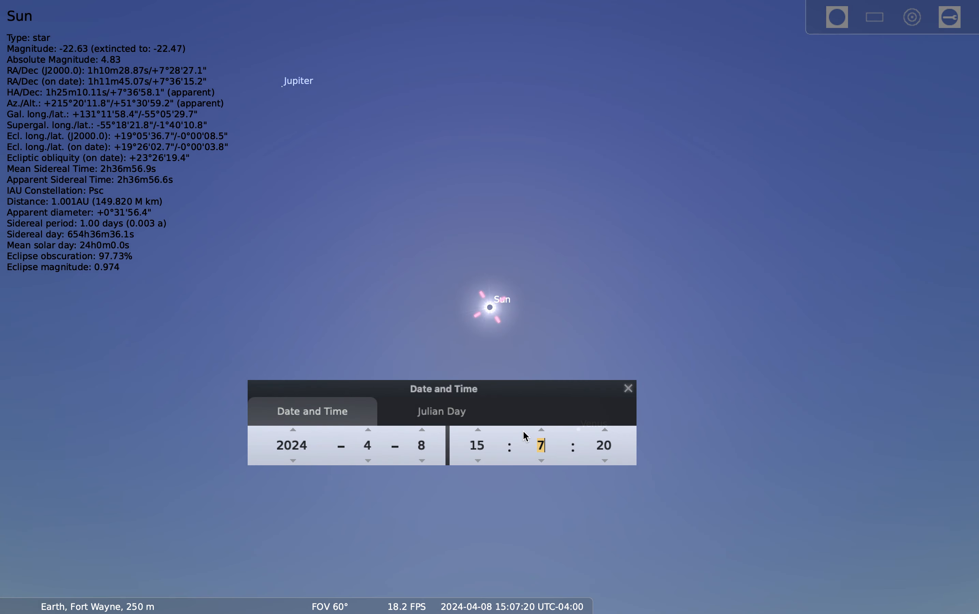
left_click(542, 430)
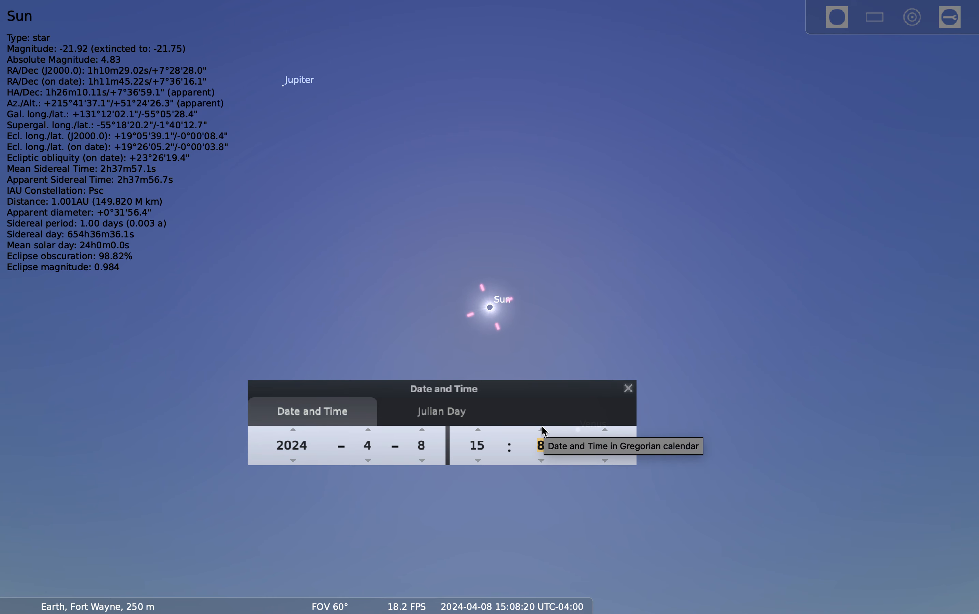
left_click(542, 428)
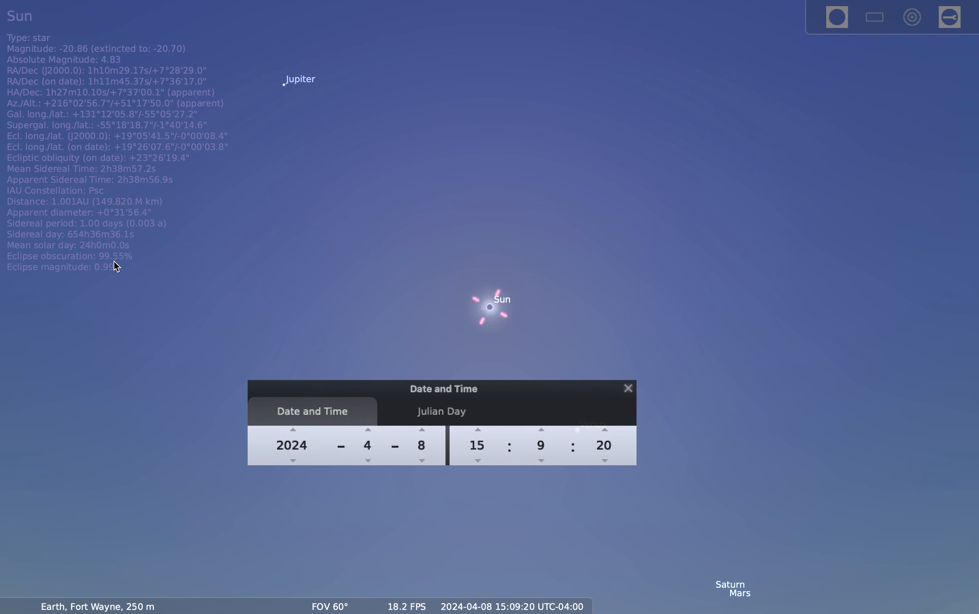
left_click(540, 428)
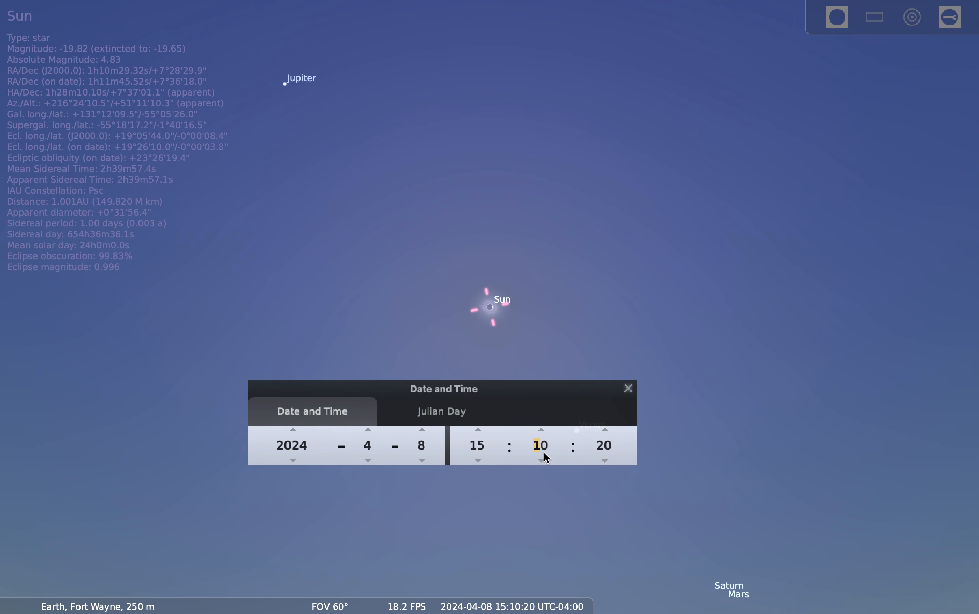
Step the simulation seconds back to 15 to compare the eclipse obscuration.
left_click(607, 459)
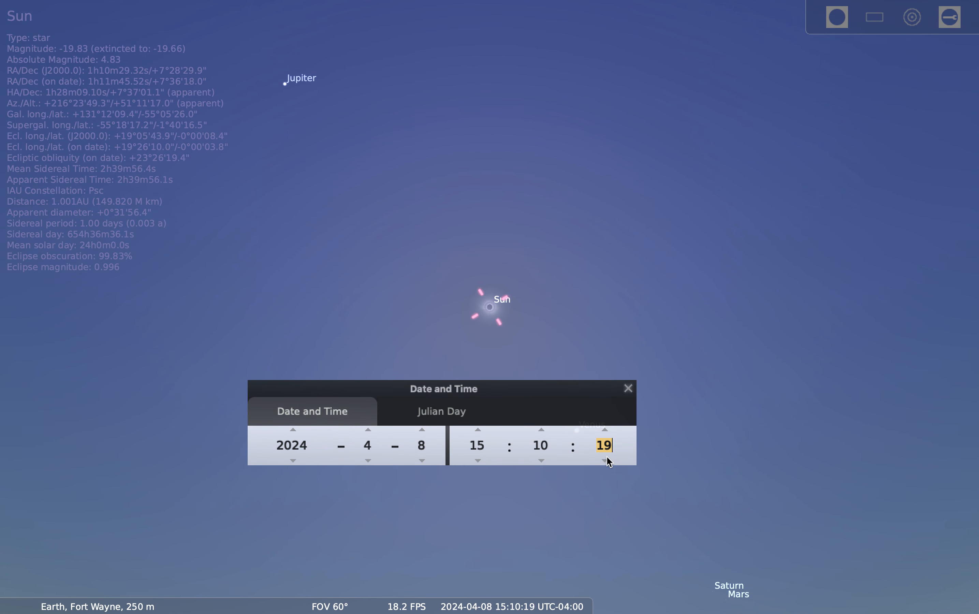
left_click(606, 460)
left_click(606, 461)
left_click(606, 460)
left_click(606, 461)
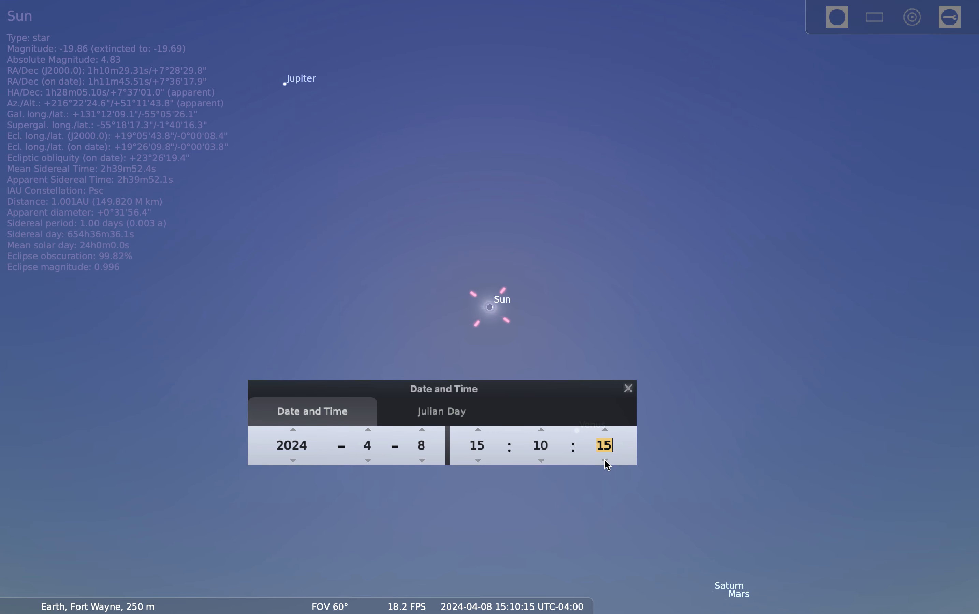
Advance the simulation seconds to 38 to follow the eclipse obscuration around its maximum.
left_click(601, 426)
left_click(601, 426)
left_click(601, 426)
left_click(601, 426)
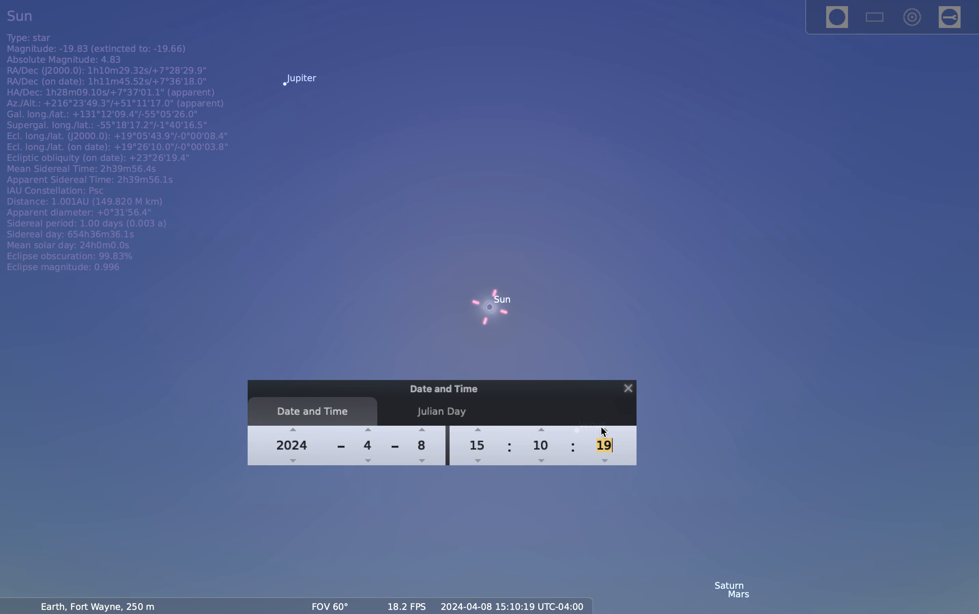
left_click(600, 426)
double_click(601, 426)
left_click(601, 427)
left_click(601, 426)
double_click(601, 427)
double_click(600, 427)
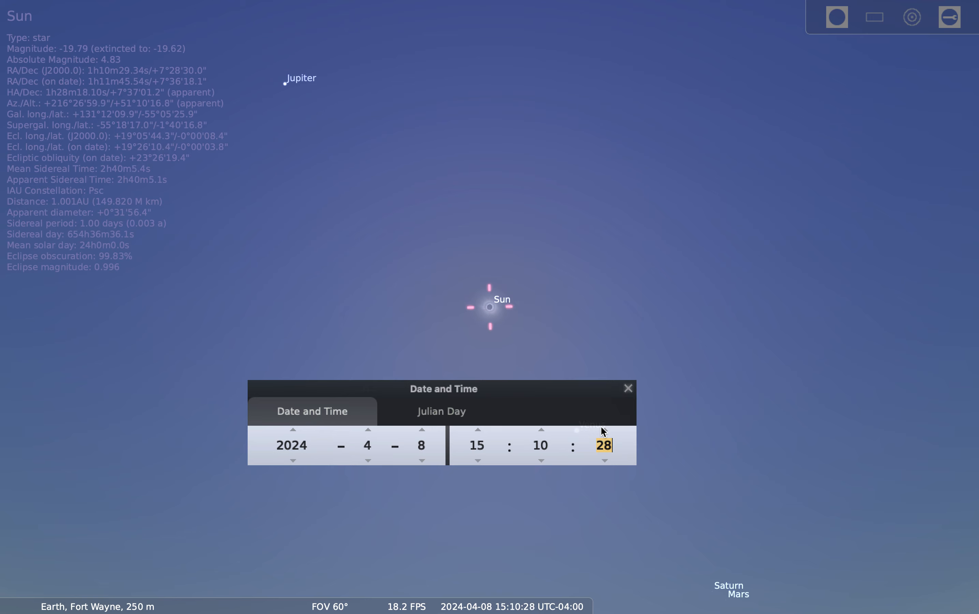
double_click(601, 427)
double_click(601, 427)
left_click(601, 427)
triple_click(601, 427)
double_click(601, 427)
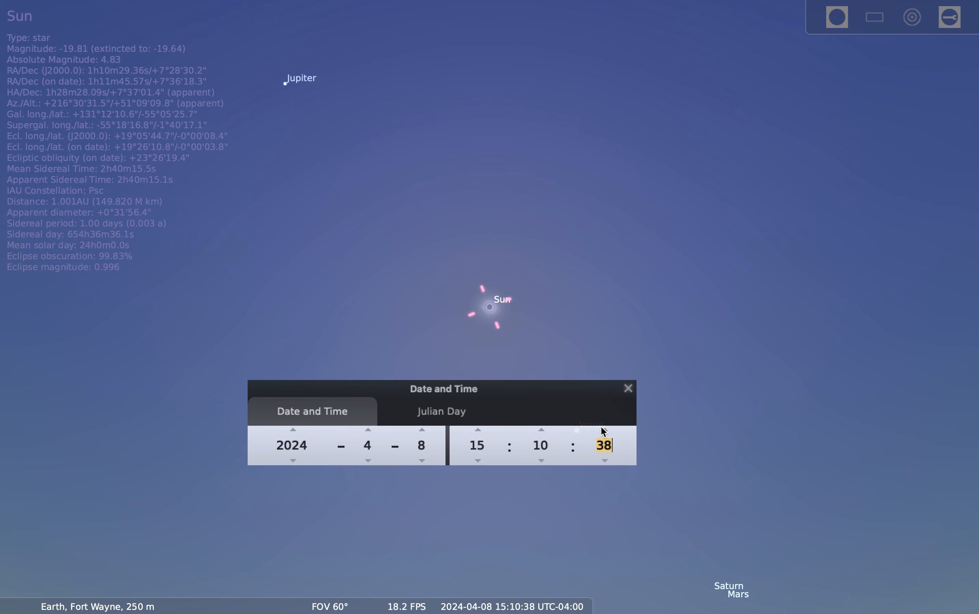
Advance the simulation seconds to 46 to keep following the eclipse obscuration past its maximum.
double_click(601, 426)
double_click(601, 427)
double_click(600, 426)
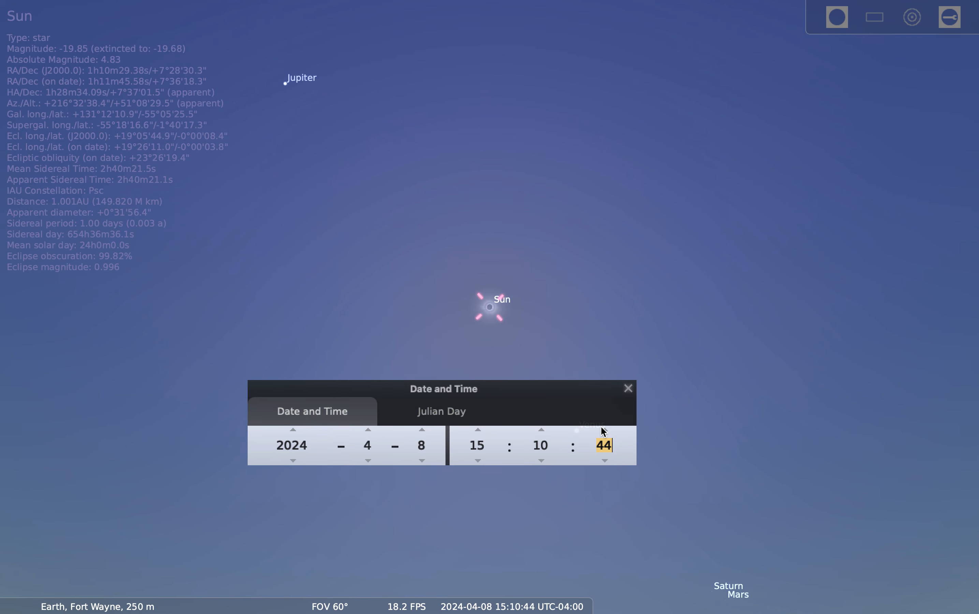
double_click(600, 426)
left_click(696, 368)
left_click_drag(696, 368, 659, 221)
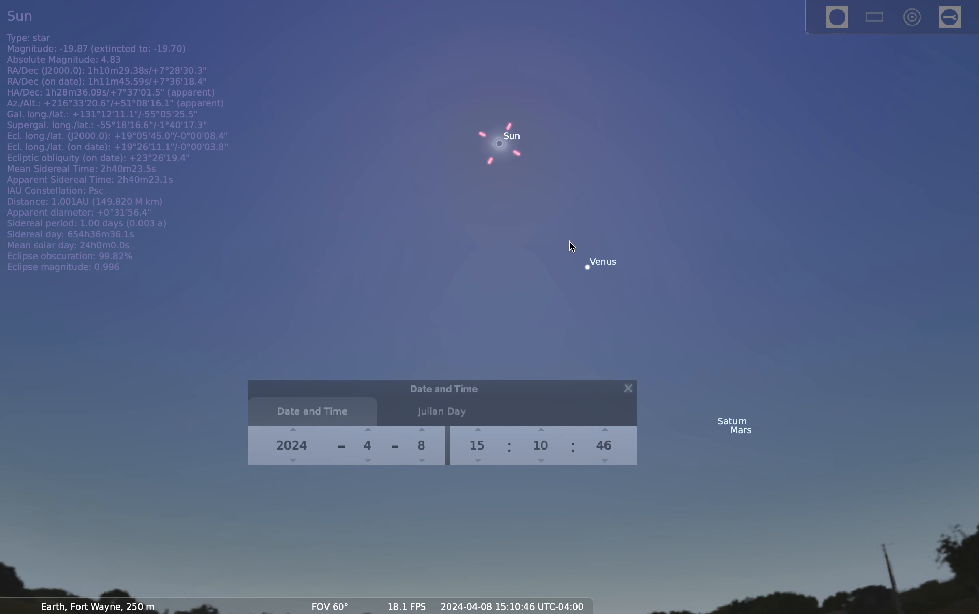
left_click_drag(548, 217, 579, 294)
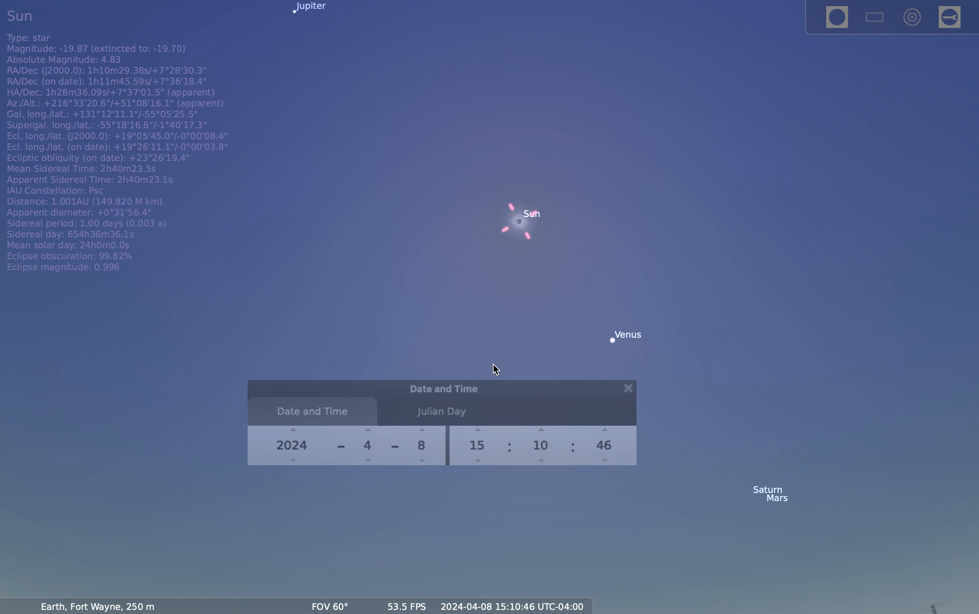
Change the observing location's latitude to N 40.97882°, moving it south of Fort Wayne.
mouse_move(5, 471)
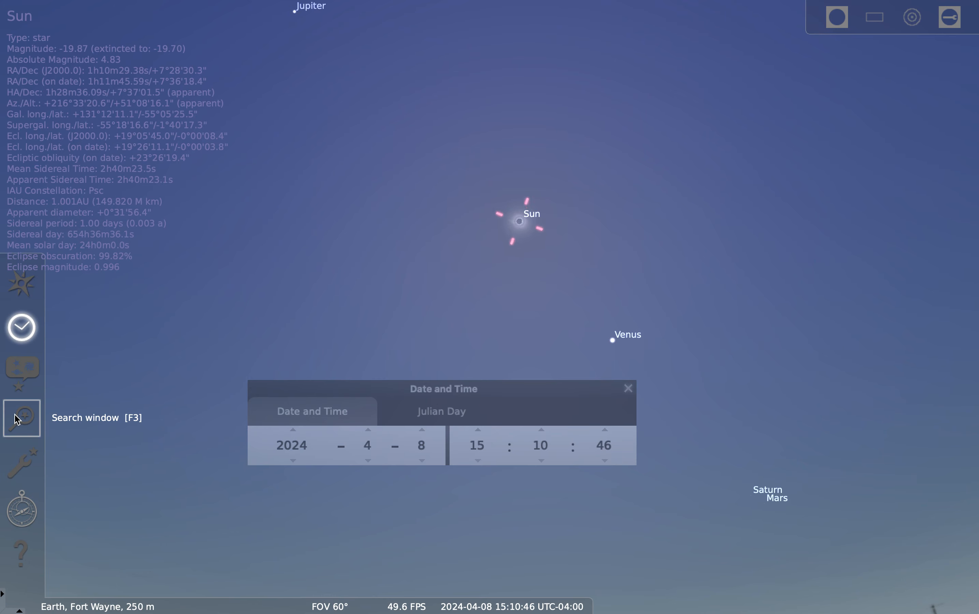
left_click(19, 286)
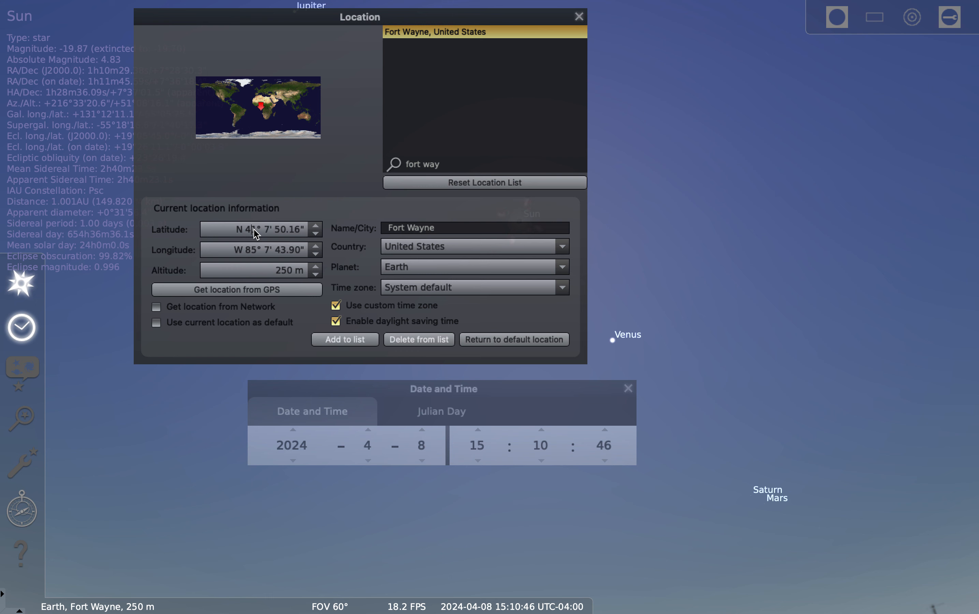
left_click(253, 229)
left_click_drag(253, 229, 260, 225)
type("0")
key("shift+Right")
key("shift+Right")
key("shift+Right")
key("shift+Right")
key("shift+Right")
key("shift+Right")
key("shift+Right")
key("shift+Right")
key("shift+Right")
key("shift+Right")
key("shift+Right")
key("Right")
key("shift+Left")
key("shift+Left")
key("shift+Left")
key("shift+Left")
key("shift+Left")
key("shift+Left")
key("shift+Left")
key("shift+Left")
key("shift+Left")
key("BackSpace")
key("Left")
type(".")
type("9788")
type("2")
key("Return")
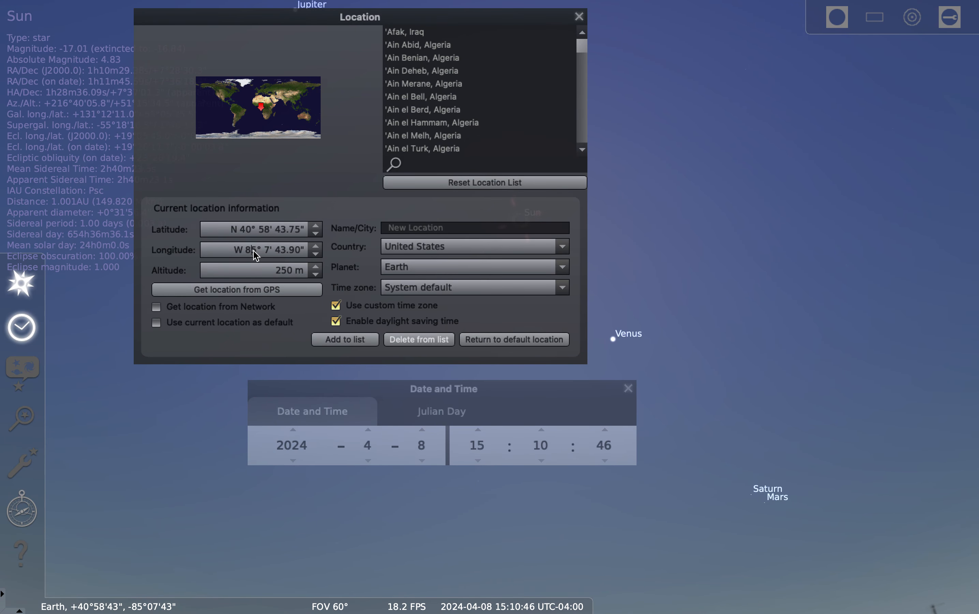
Set the observing location's longitude to W 85.08108° and close the Location window.
left_click(257, 255)
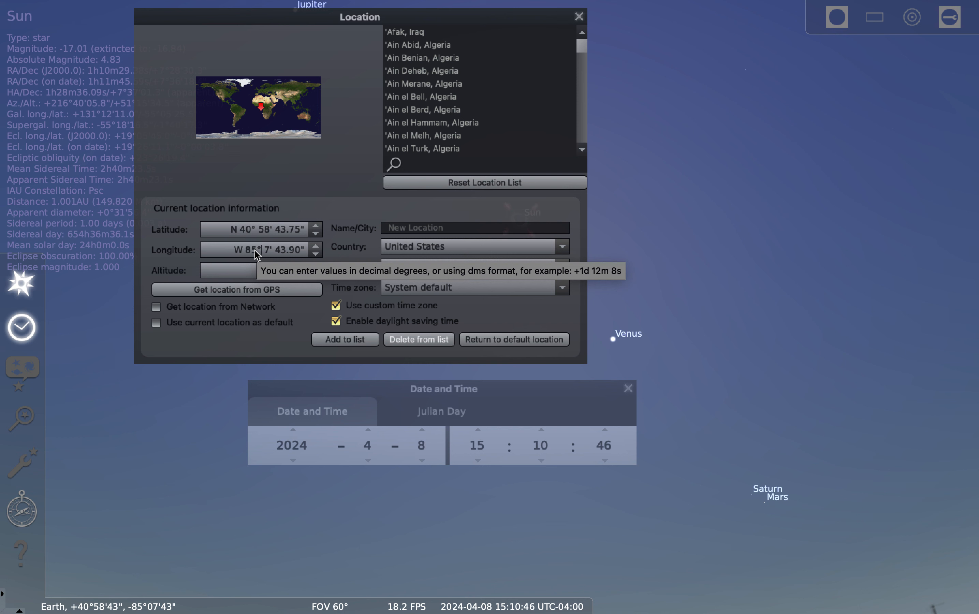
key("shift+Right")
key("shift+Right")
key("shift+Right")
key("shift+Right")
key("shift+Right")
key("shift+Right")
key("shift+Right")
key("shift+Right")
key("shift+Right")
key("shift+Right")
key("BackSpace")
key("Left")
type(".")
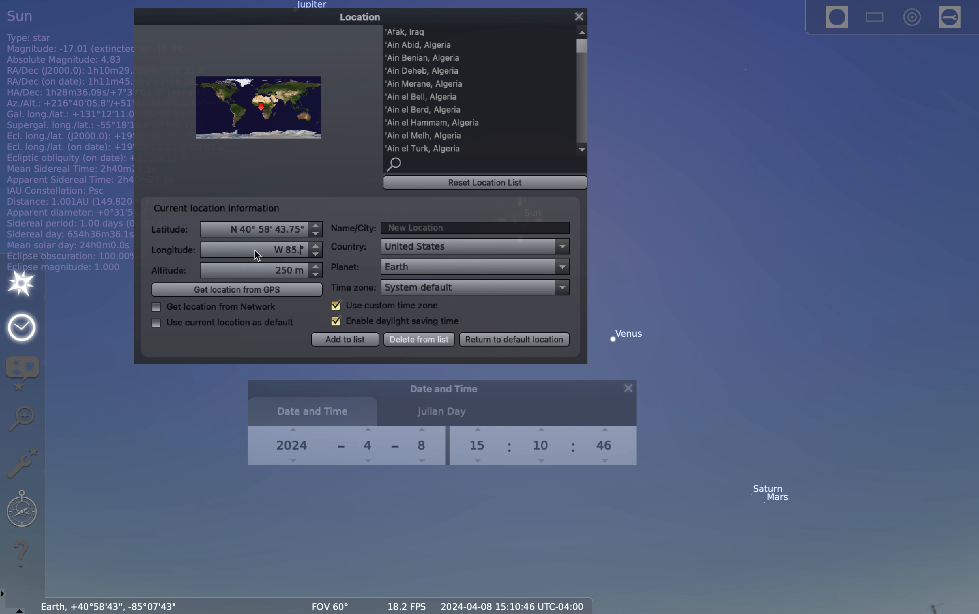
type("08108")
key("Return")
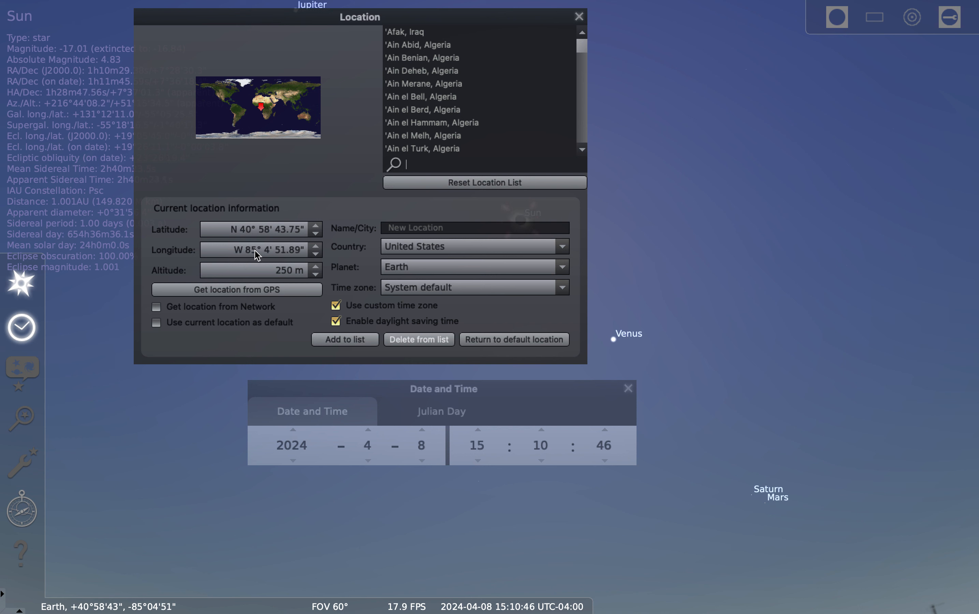
left_click(547, 19)
left_click(580, 17)
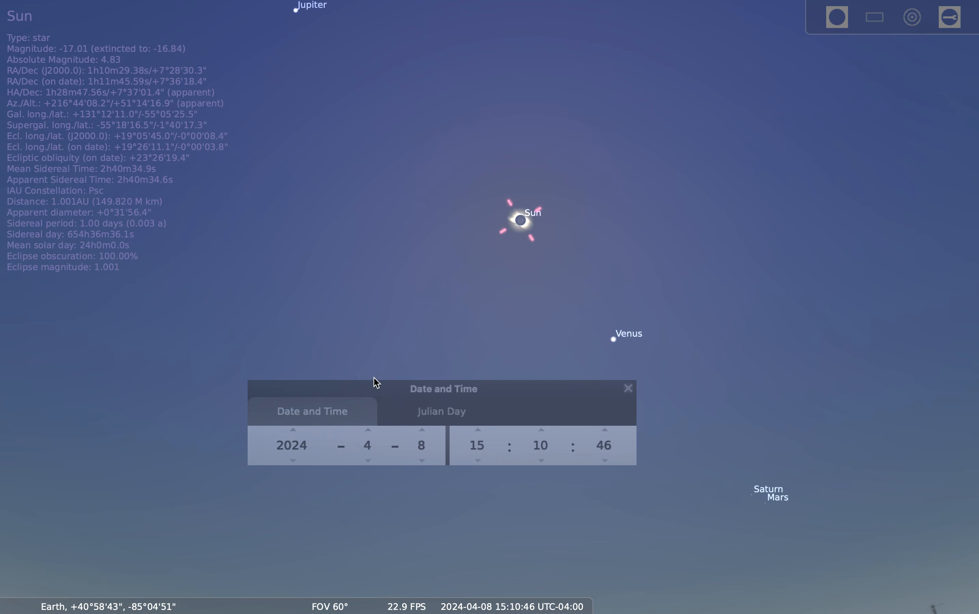
Step the simulation time back second by second to 15:09:48 to look for the start of totality at the new location.
left_click(605, 461)
left_click(604, 458)
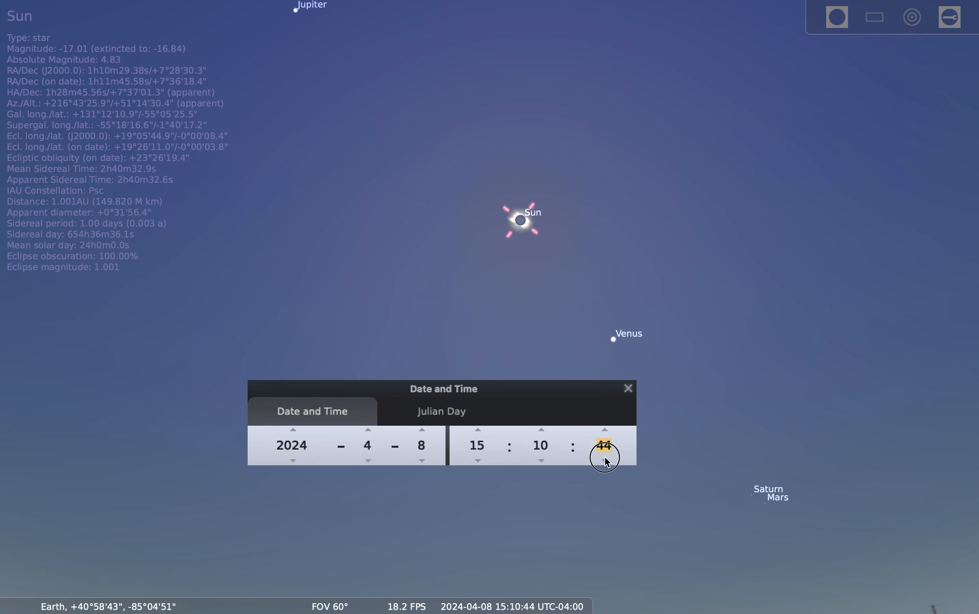
left_click(604, 458)
left_click(604, 458)
left_click(605, 458)
left_click(605, 458)
left_click(605, 460)
left_click(604, 460)
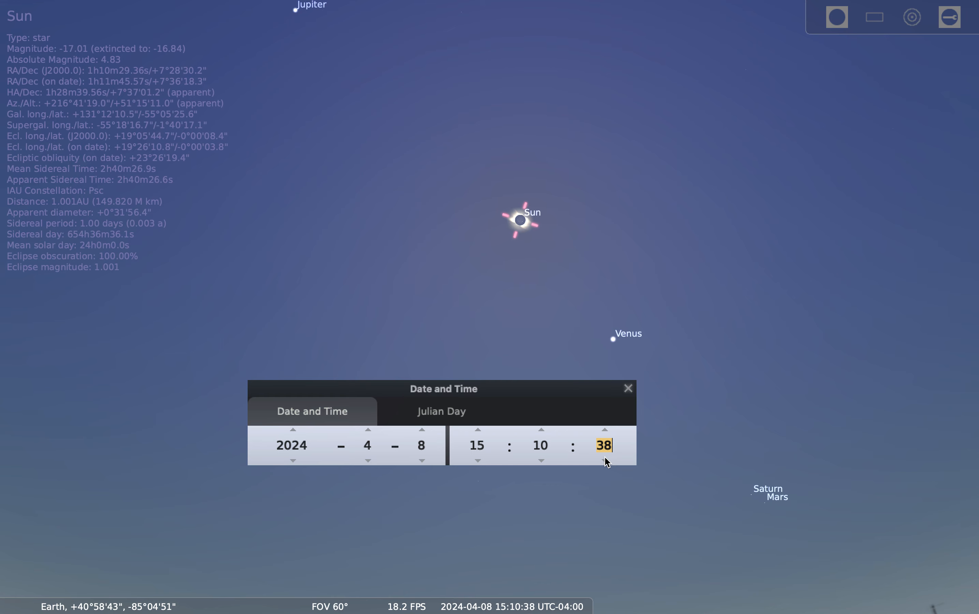
left_click(605, 461)
left_click(604, 461)
left_click(605, 461)
left_click(605, 460)
left_click(604, 459)
left_click(605, 459)
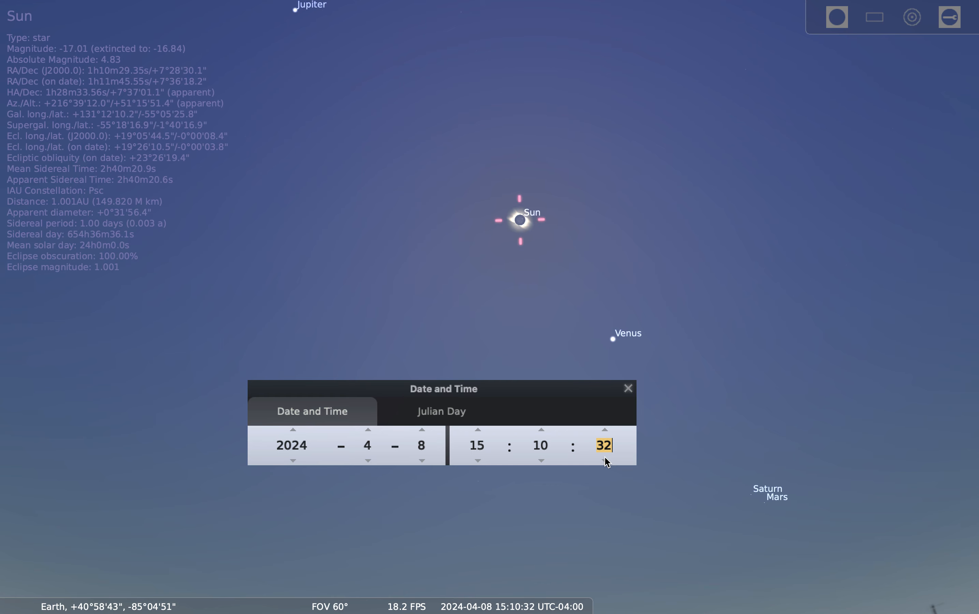
left_click(605, 458)
left_click(605, 459)
left_click(604, 459)
left_click(605, 460)
left_click(606, 461)
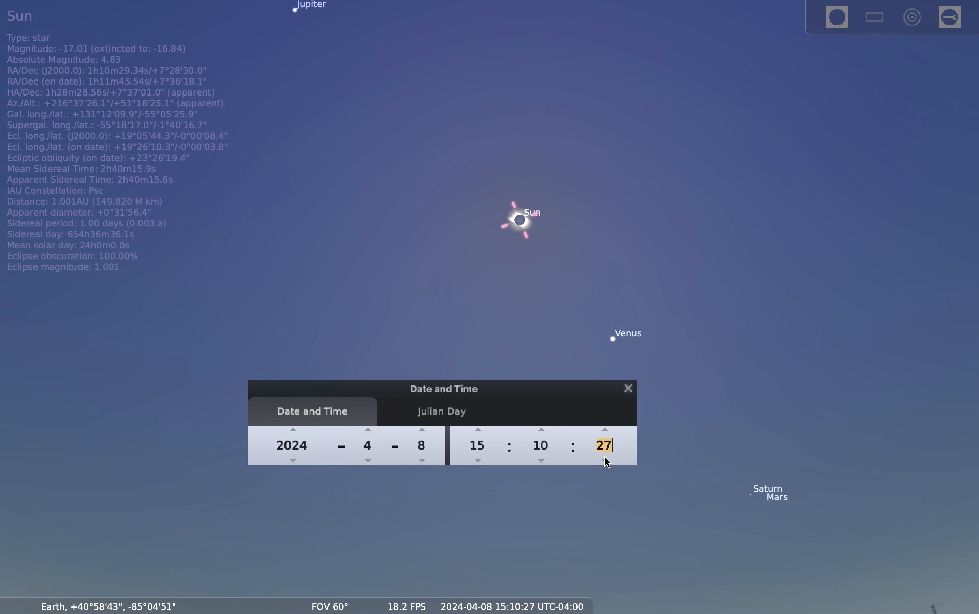
left_click(605, 460)
left_click(605, 460)
left_click(606, 460)
left_click(605, 461)
left_click(604, 460)
left_click(605, 460)
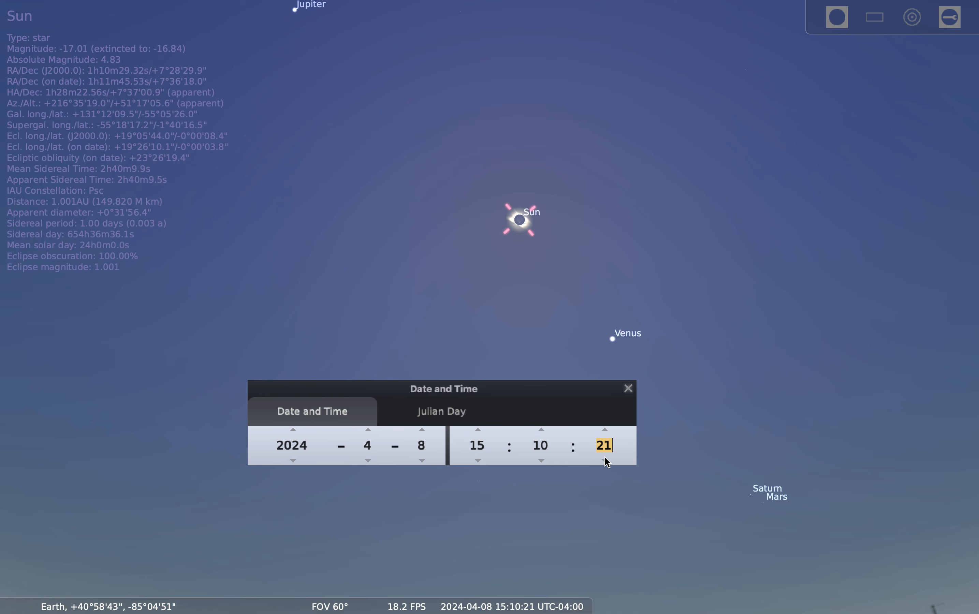
left_click(605, 460)
left_click(605, 461)
left_click(605, 460)
left_click(605, 461)
left_click(604, 460)
left_click(604, 460)
double_click(604, 461)
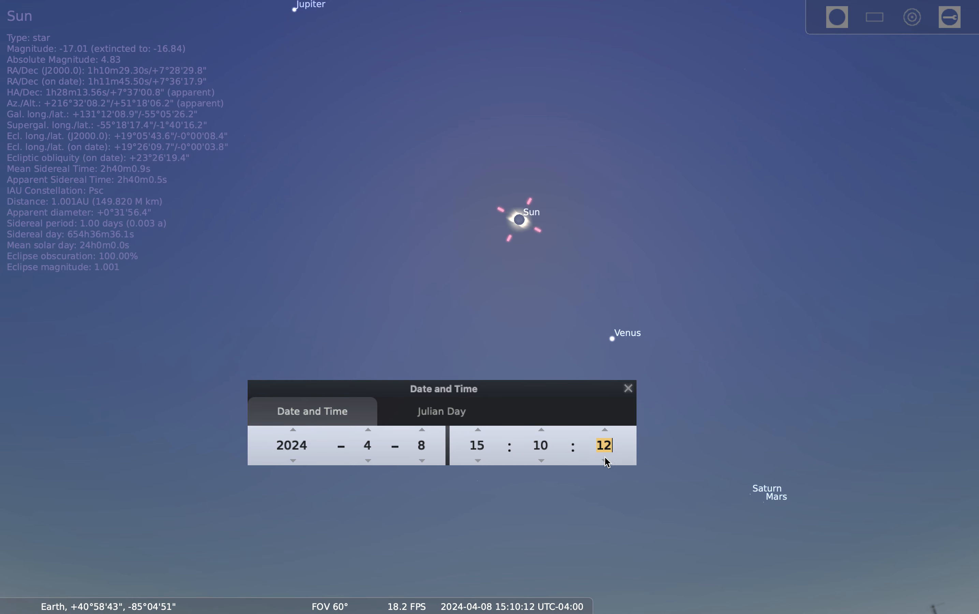
double_click(605, 460)
double_click(605, 461)
left_click(605, 461)
double_click(605, 460)
double_click(605, 460)
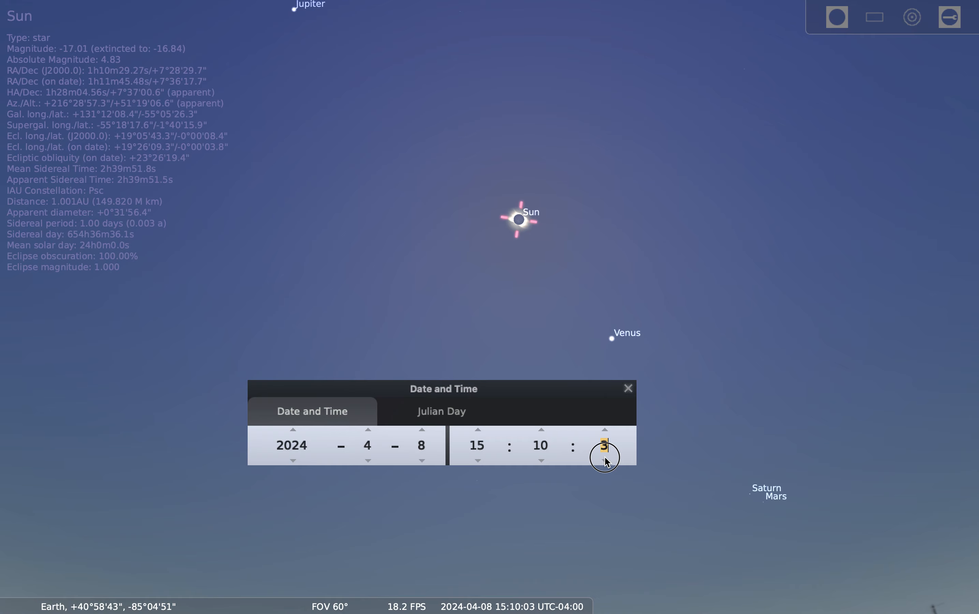
double_click(604, 461)
double_click(604, 460)
double_click(605, 461)
left_click(604, 461)
double_click(605, 460)
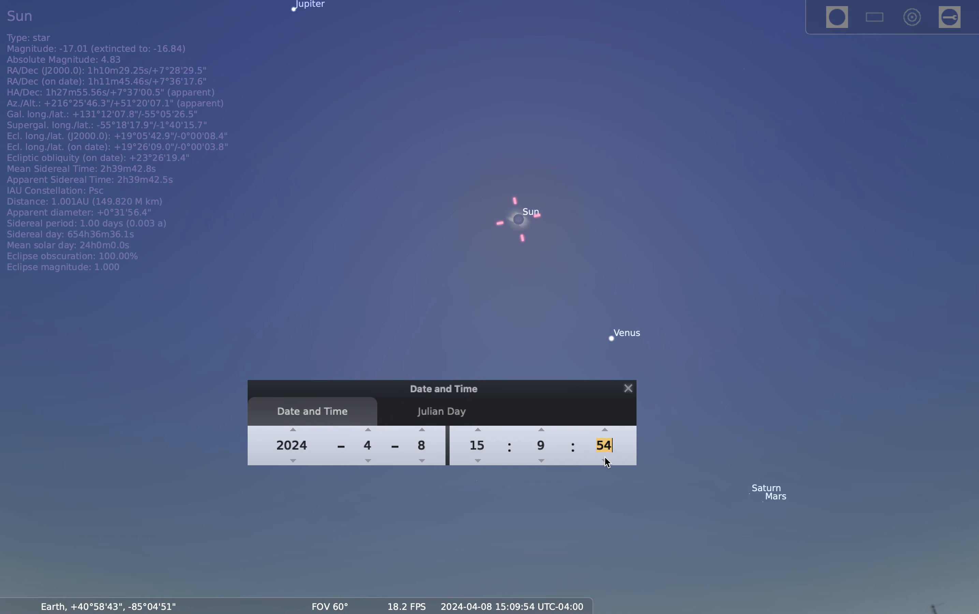
double_click(604, 460)
double_click(605, 460)
double_click(605, 461)
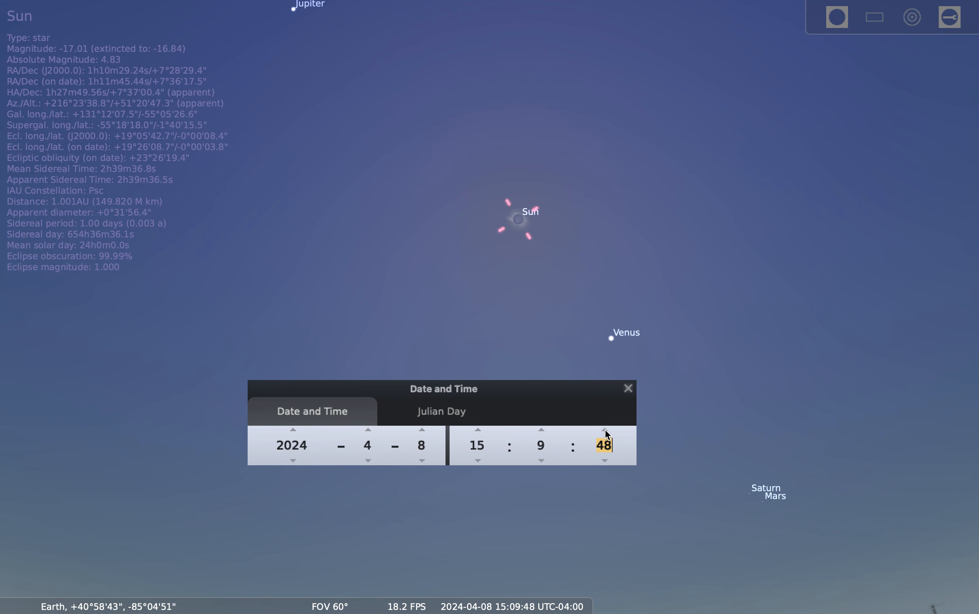
Fine-tune the simulation time to 15:09:50 for the start of totality and reposition the Date and Time window below the Sun.
left_click(602, 455)
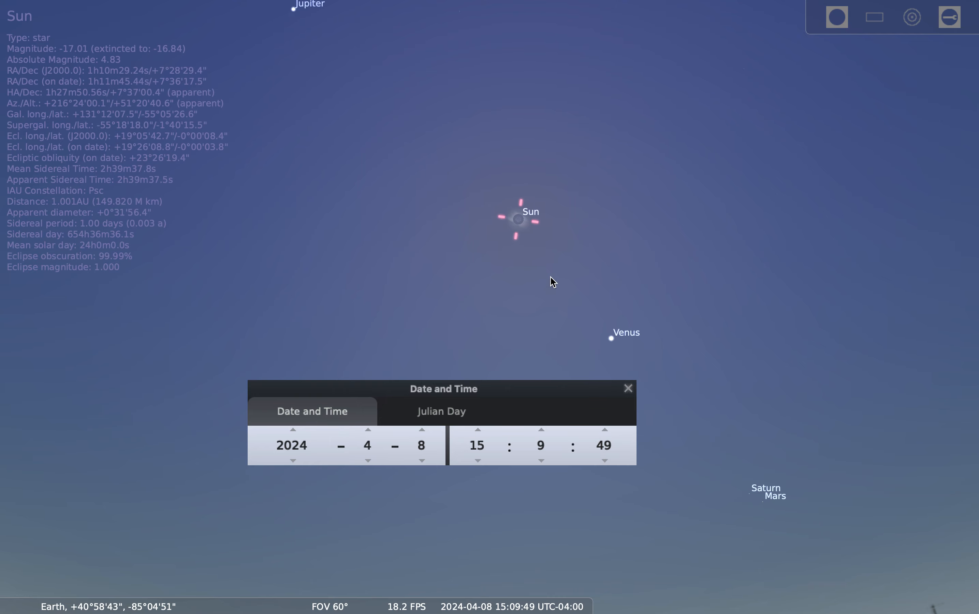
left_click(605, 430)
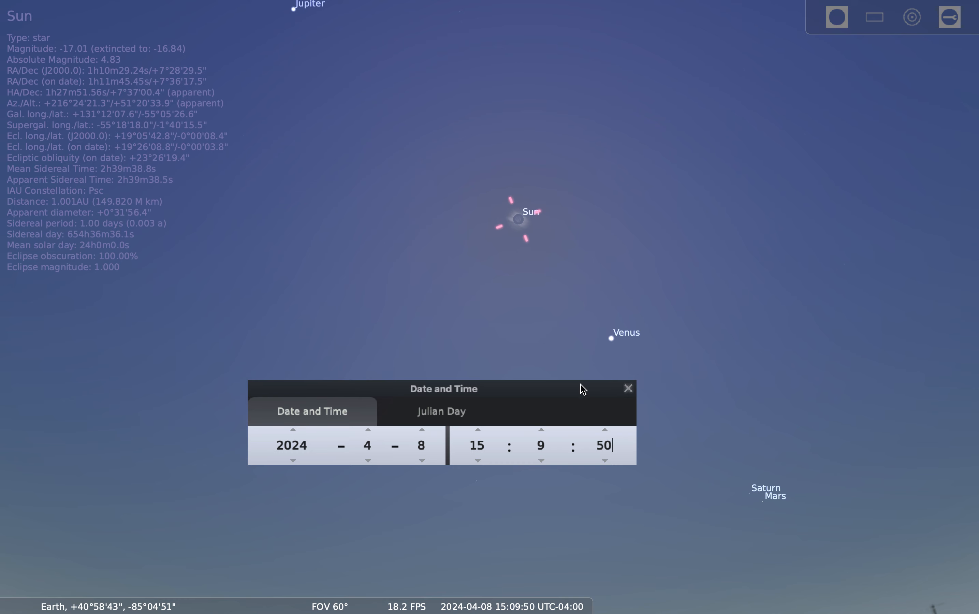
left_click_drag(581, 388, 549, 371)
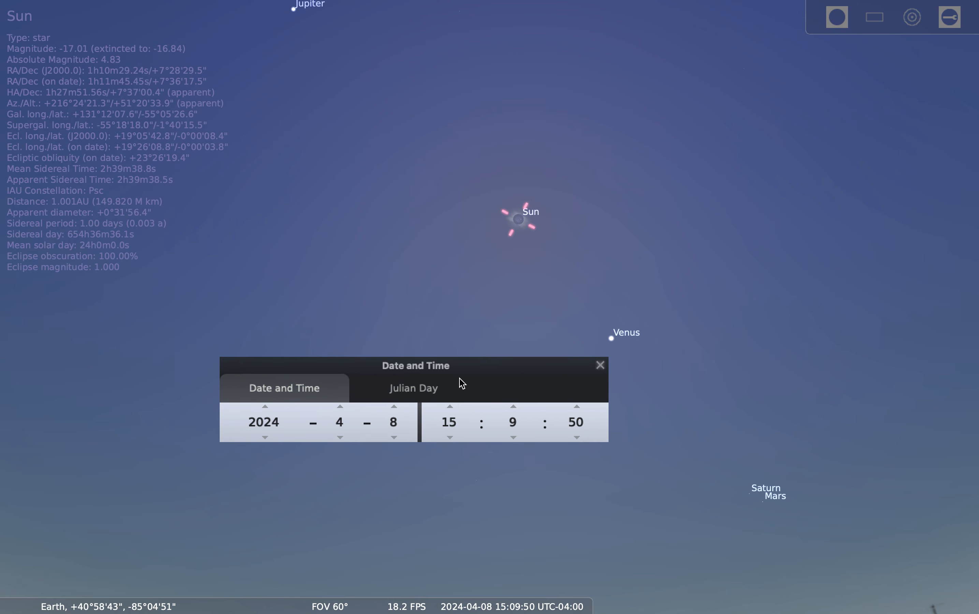
left_click_drag(462, 375, 492, 375)
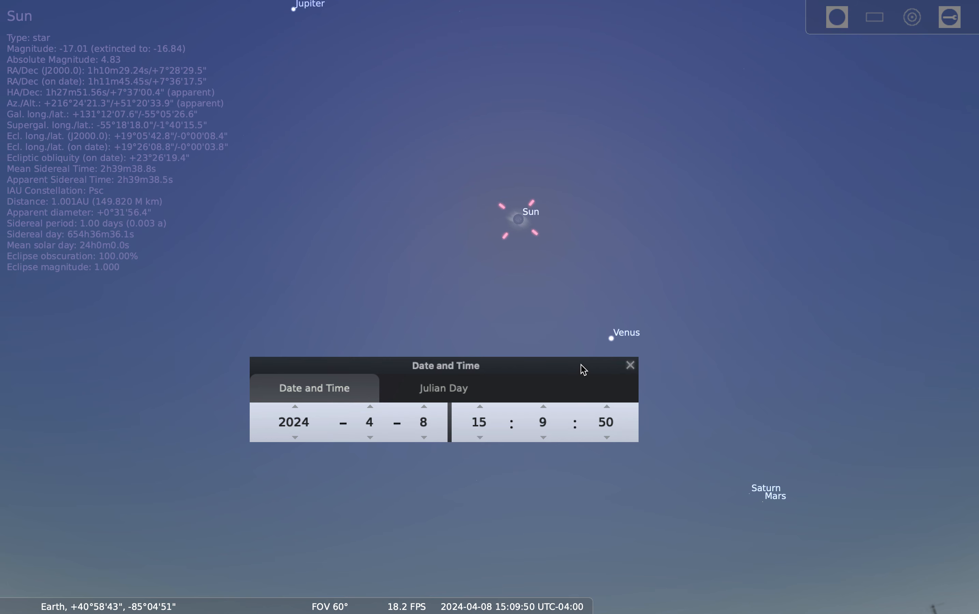
mouse_move(583, 369)
left_mouse_down()
mouse_move(597, 365)
mouse_move(594, 372)
left_mouse_up()
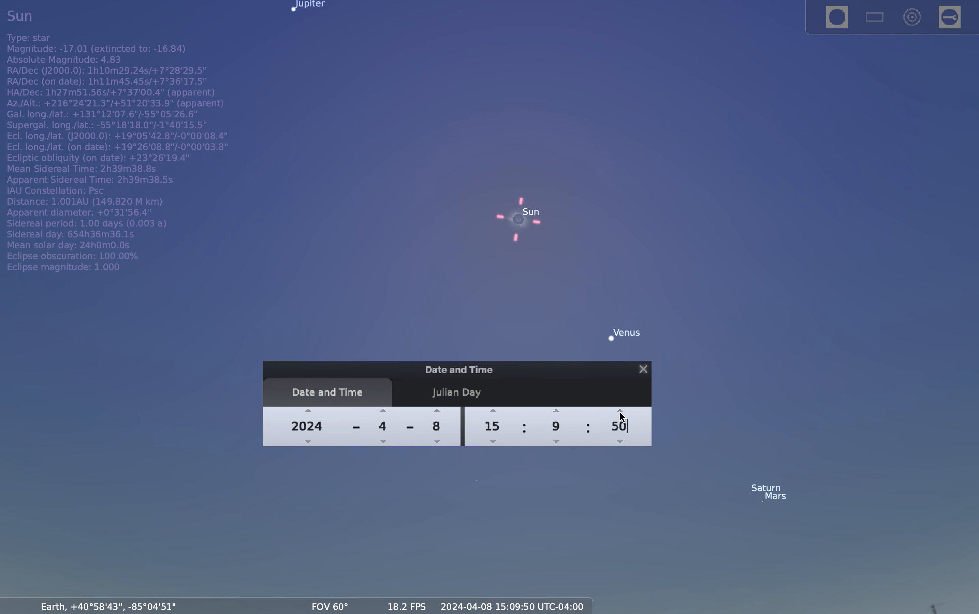
Advance the simulation minutes to 11 and step the seconds back to 4 to find the end of totality.
left_click(556, 411)
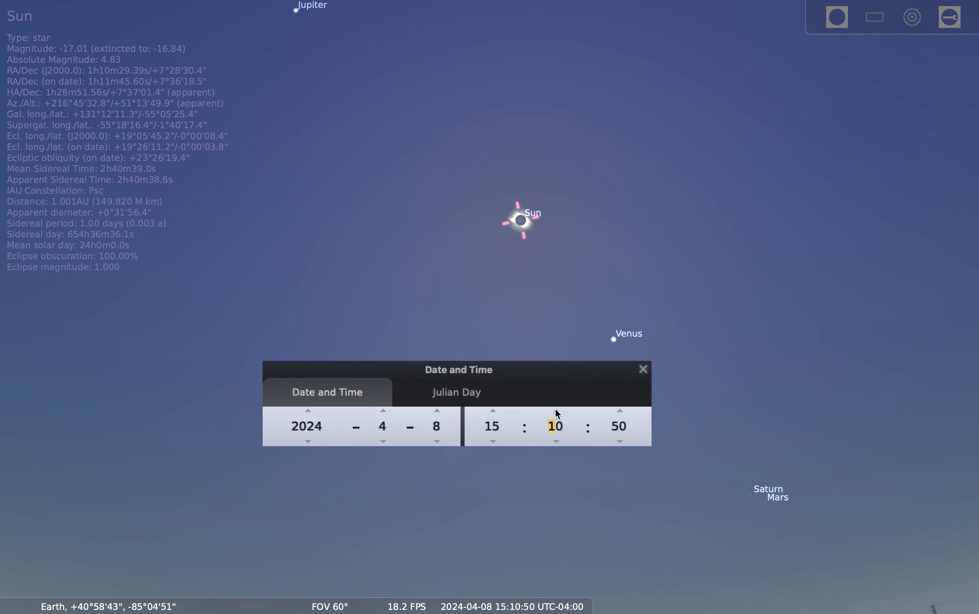
left_click(556, 411)
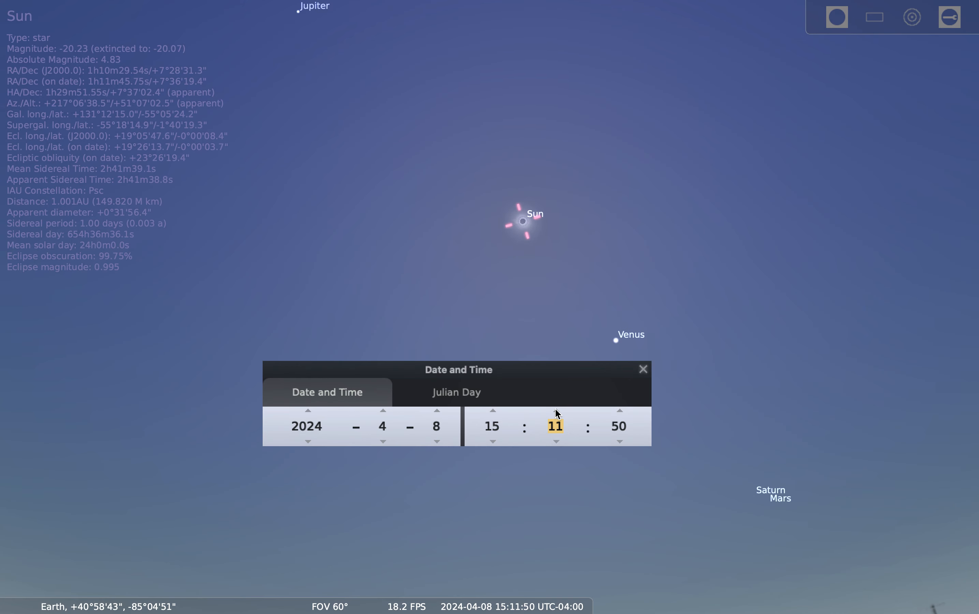
left_click(620, 442)
left_click(619, 440)
left_click(620, 439)
left_click(620, 440)
left_click(620, 440)
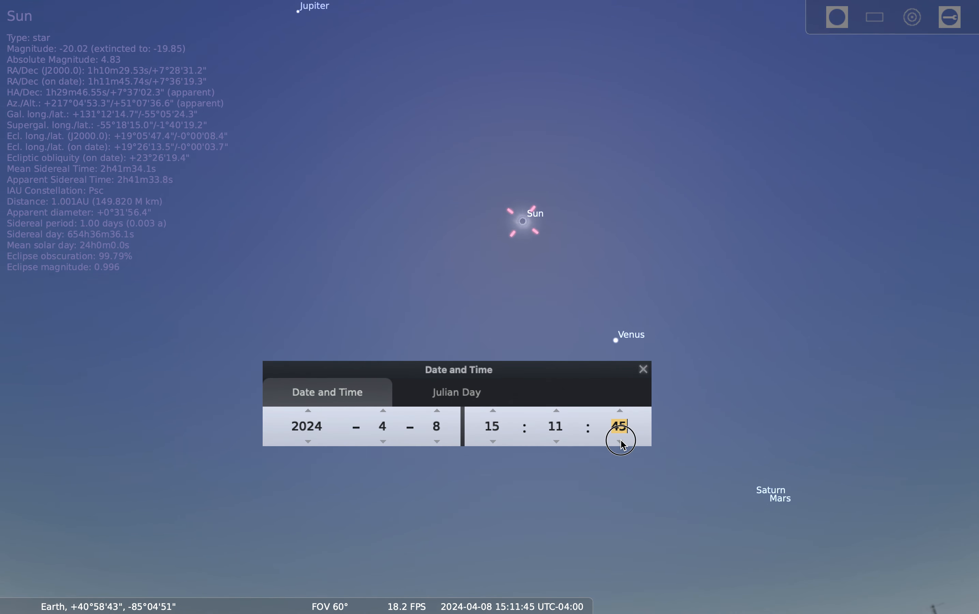
left_click(620, 440)
left_click(620, 440)
left_click(620, 439)
double_click(620, 440)
double_click(620, 441)
double_click(620, 440)
double_click(620, 441)
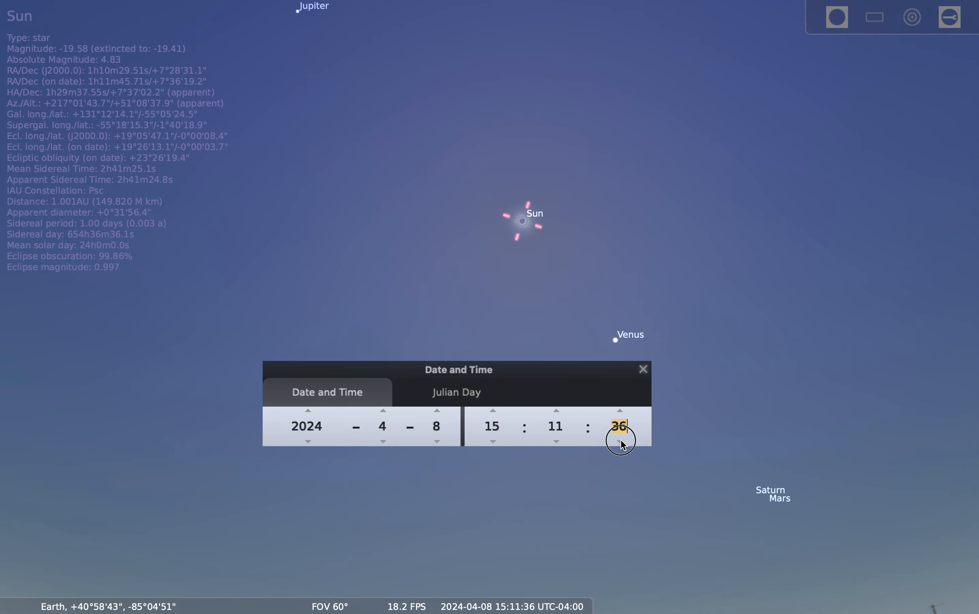
left_click(620, 441)
double_click(620, 441)
double_click(620, 441)
double_click(619, 441)
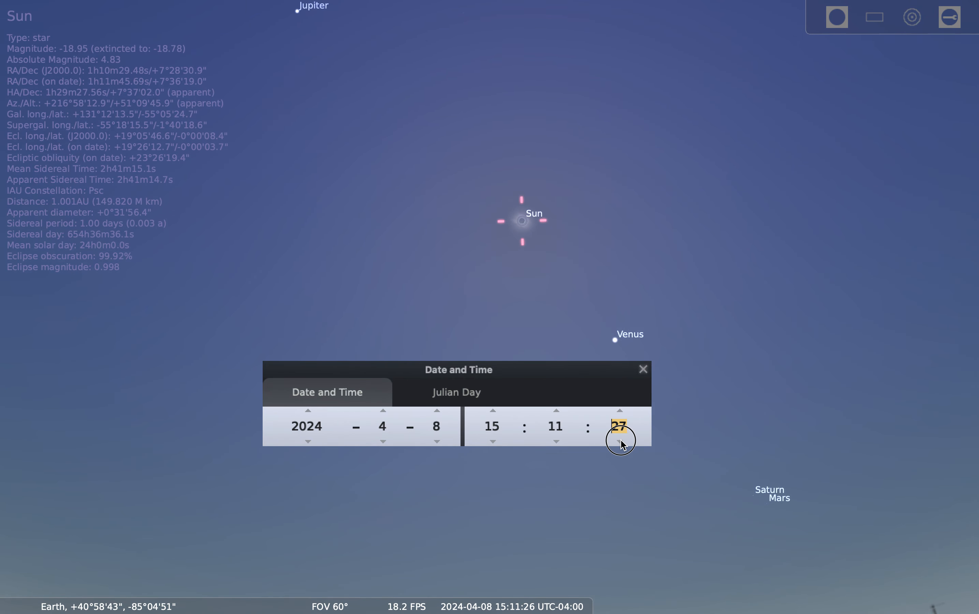
double_click(620, 441)
left_click(620, 441)
double_click(620, 441)
double_click(620, 441)
left_click(620, 441)
double_click(620, 441)
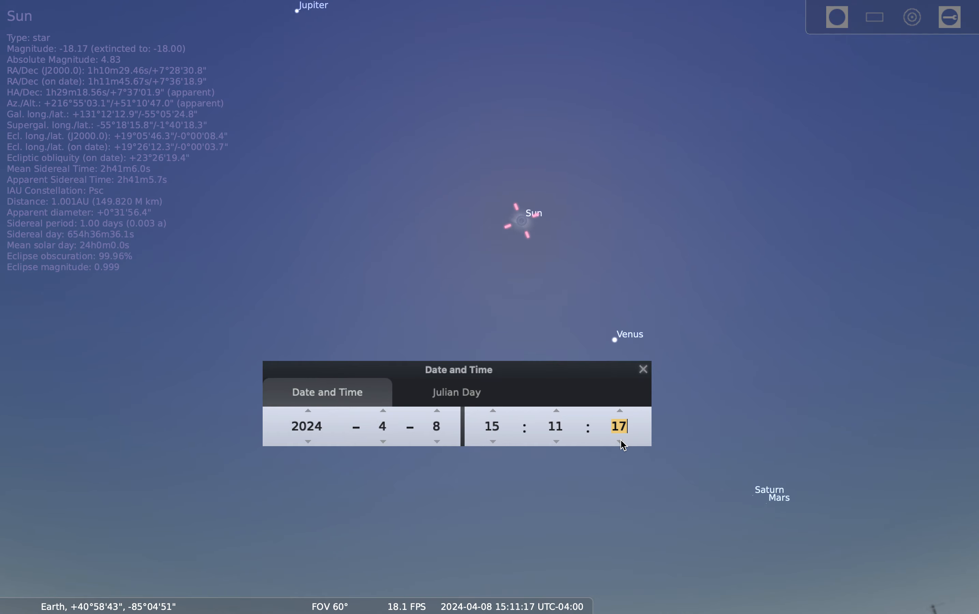
left_click(620, 441)
double_click(620, 441)
double_click(620, 441)
double_click(620, 440)
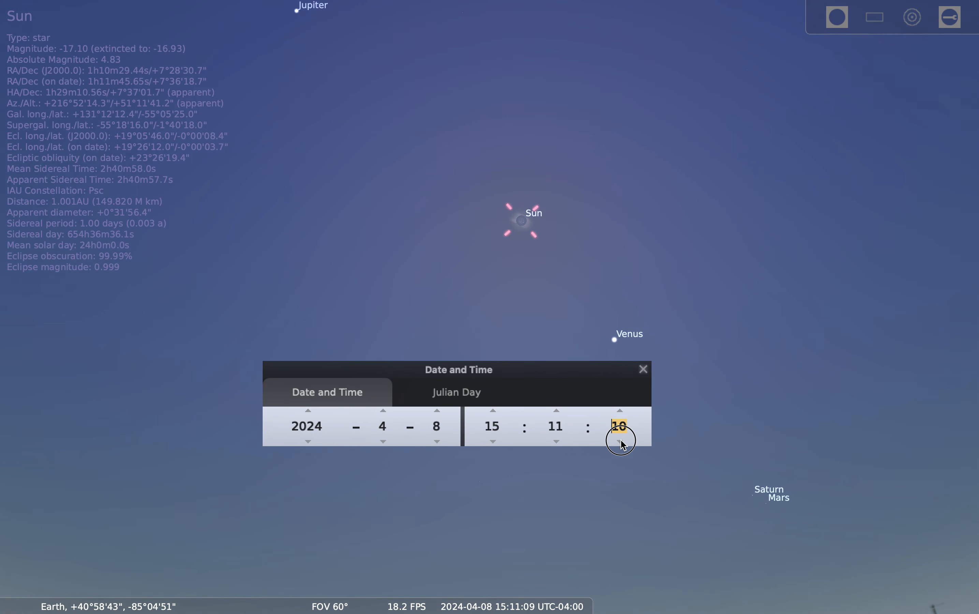
double_click(619, 441)
double_click(619, 440)
left_click(620, 442)
left_click(619, 442)
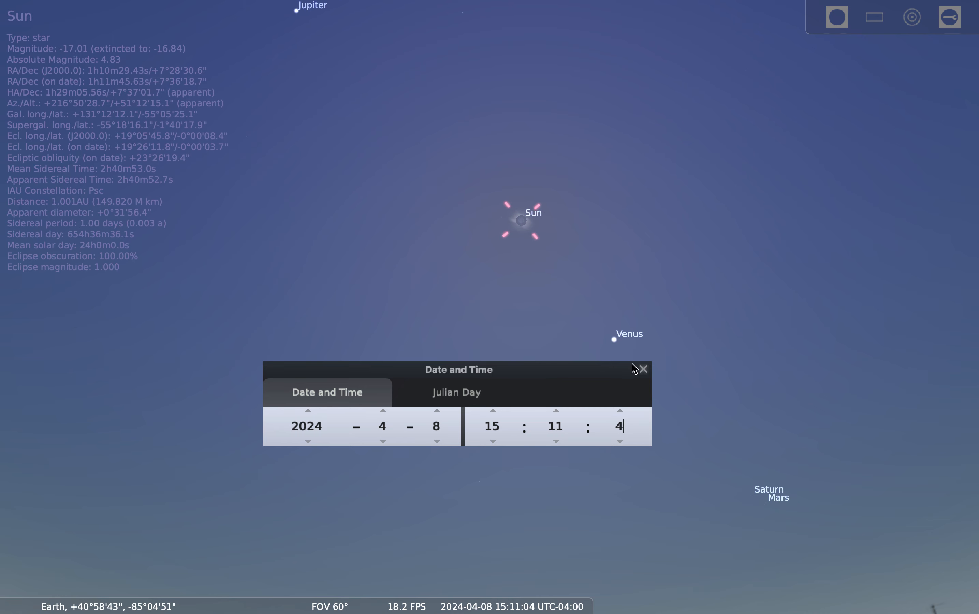
Close the Date and Time window and open the Location window.
left_click(643, 369)
mouse_move(5, 459)
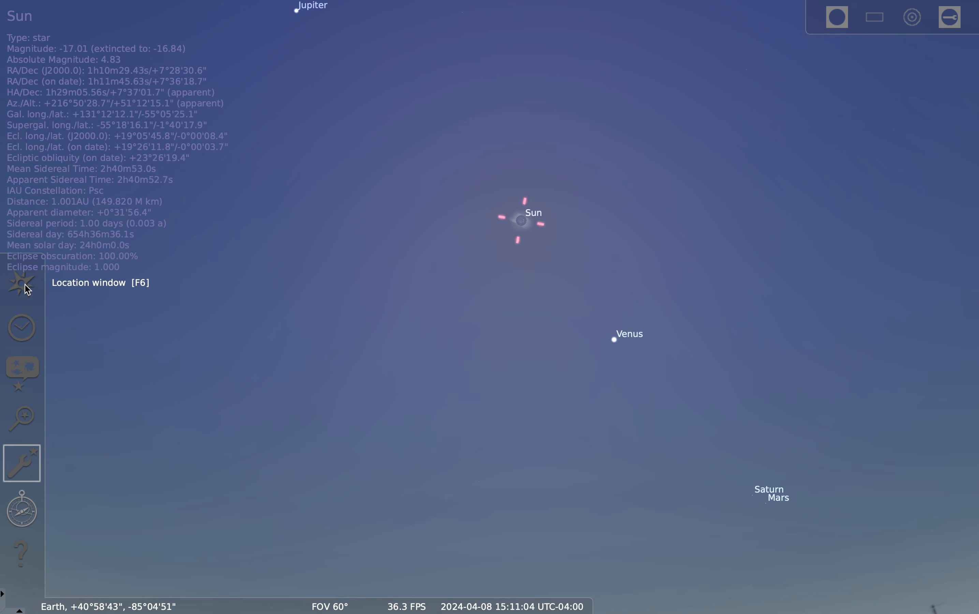
left_click(23, 284)
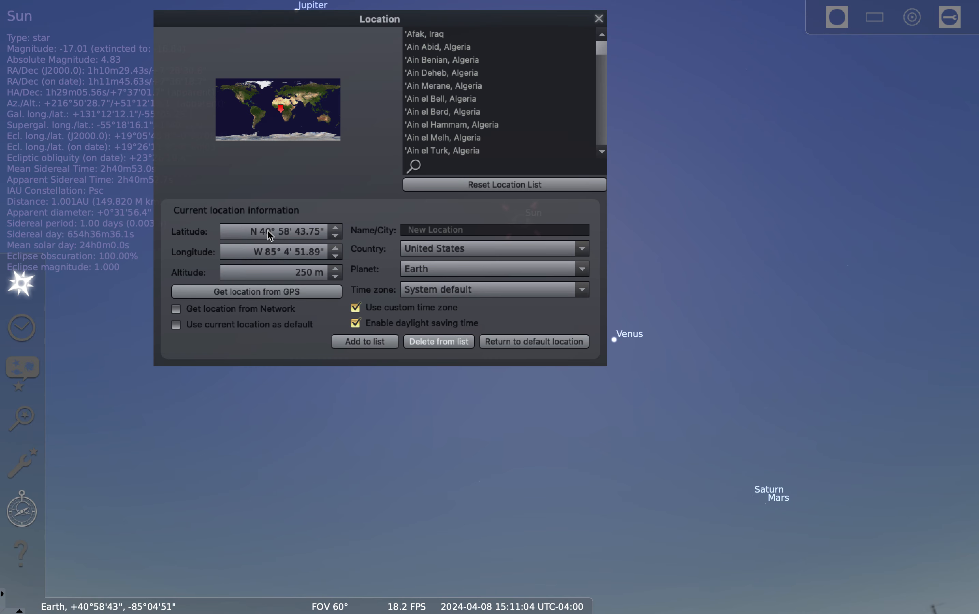
left_click(268, 230)
left_click(433, 167)
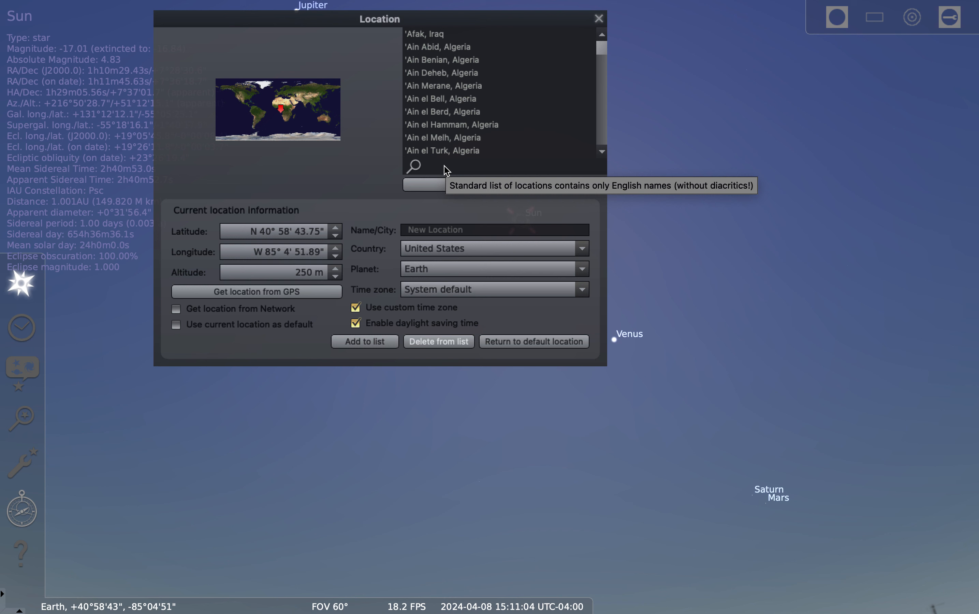
Set the observing location's latitude to N 32.78871°.
left_click(271, 235)
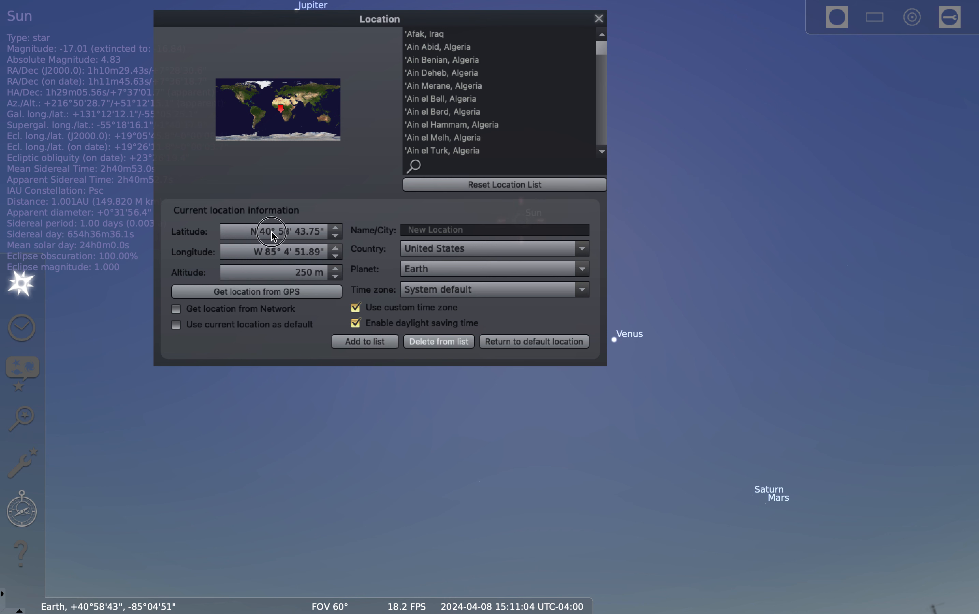
key("shift+Left")
type("32")
key("shift+Right")
key("shift+Right")
key("shift+Right")
key("shift+Right")
key("shift+Right")
key("shift+Right")
key("shift+Right")
key("shift+Right")
key("shift+Right")
key("shift+Right")
key("Delete")
key("Left")
type(".")
type("78")
type("871")
key("Return")
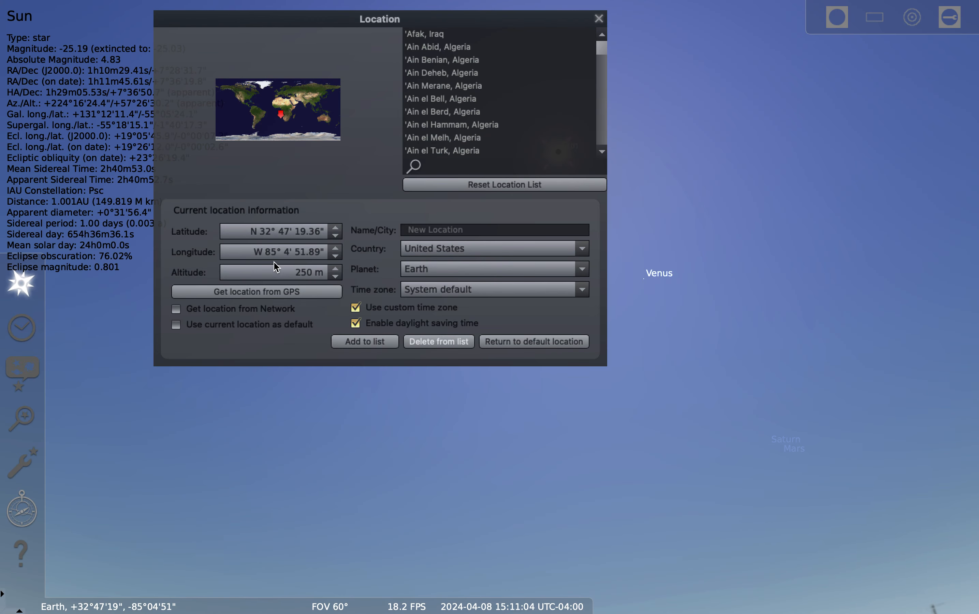
Set the observing location's longitude to W 96.78745° and close the Location window.
key("shift+Right")
key("shift+Right")
key("shift+Right")
key("shift+Right")
key("shift+Right")
key("shift+Right")
key("shift+Right")
key("shift+Right")
key("shift+Right")
key("Delete")
key("BackSpace")
key("BackSpace")
type("96")
type(".")
type("78")
type("745")
key("Return")
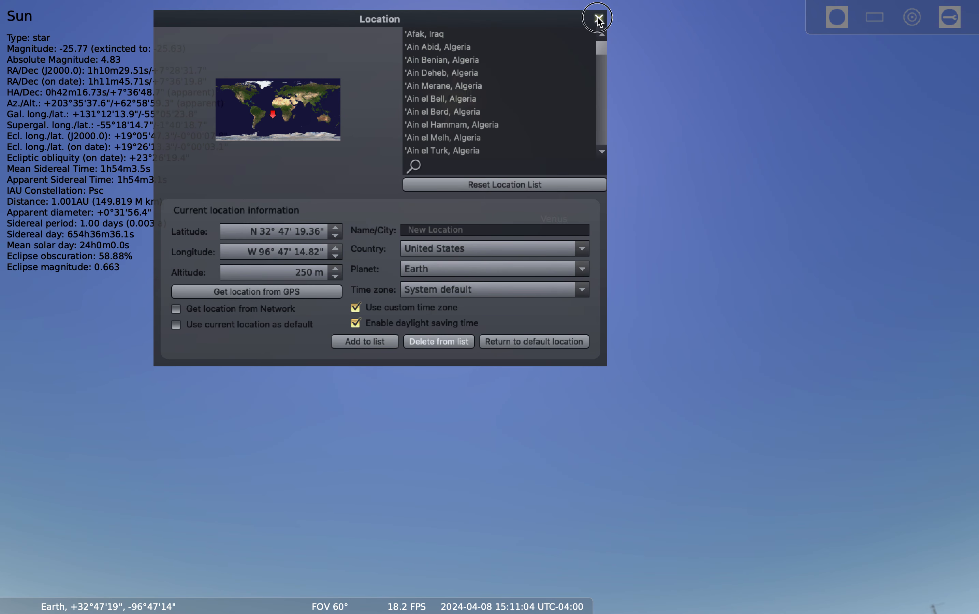
key("Escape")
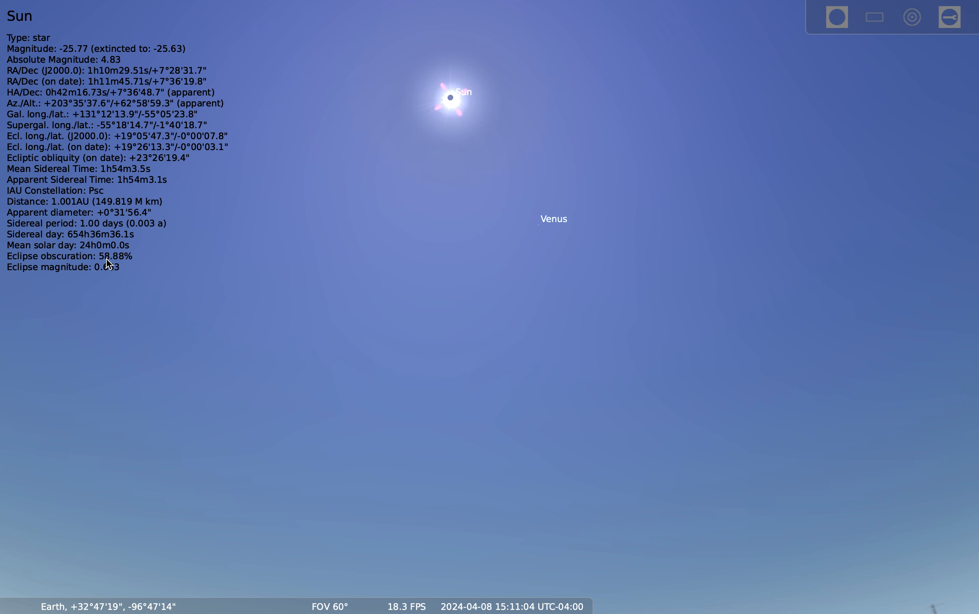
Open the Date and Time window and reposition it below Venus.
mouse_move(423, 594)
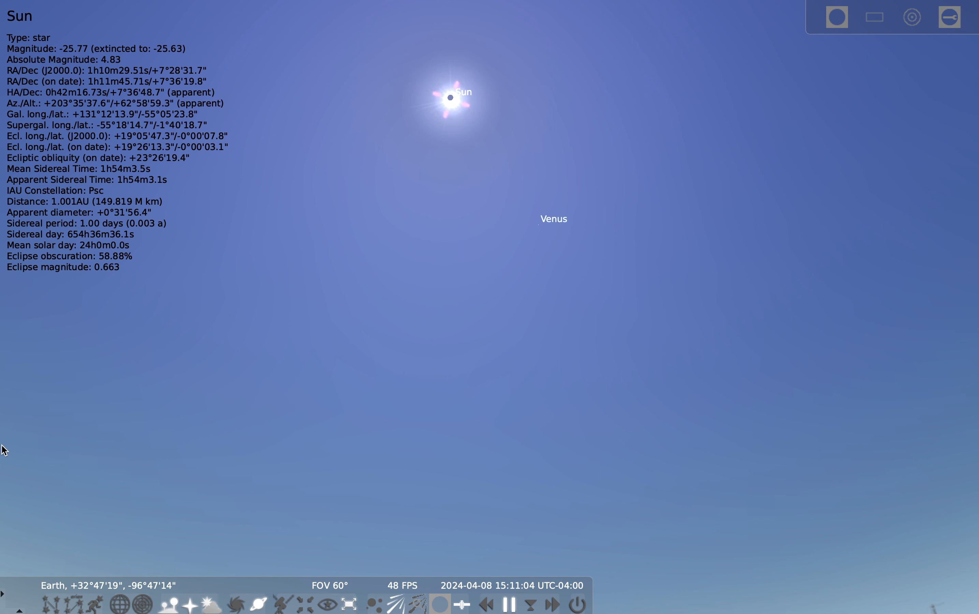
mouse_move(1, 451)
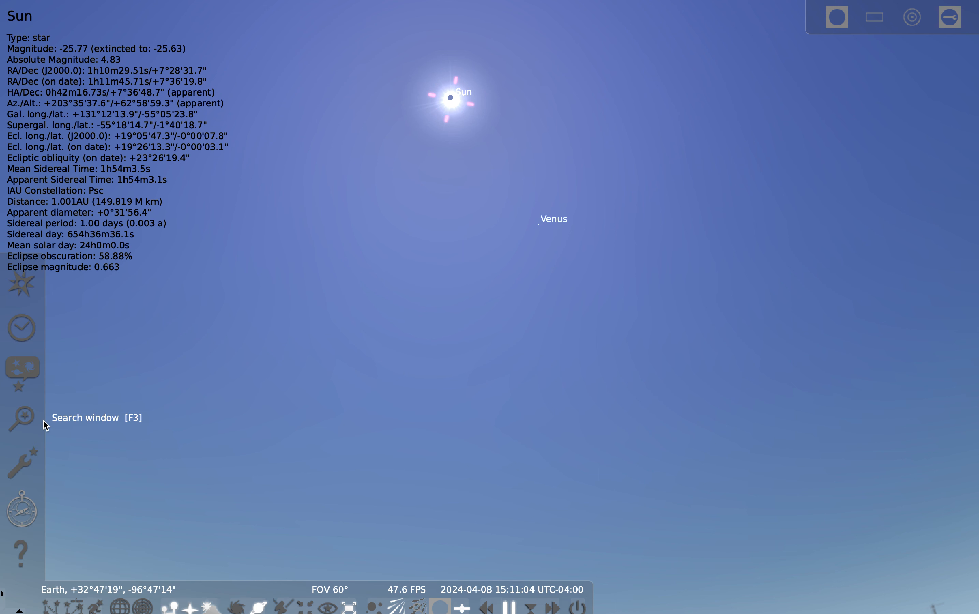
left_click(20, 334)
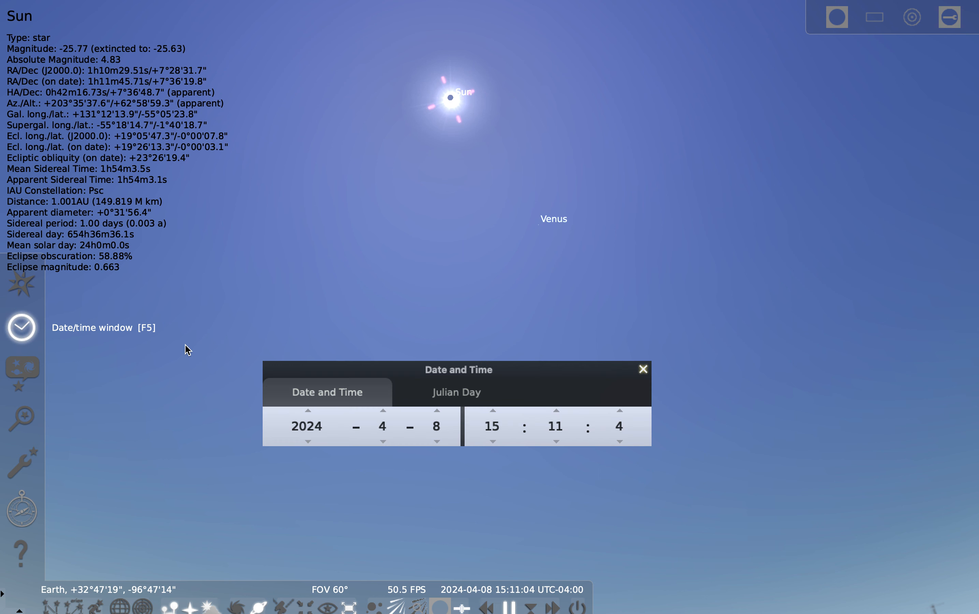
left_click_drag(482, 367, 526, 338)
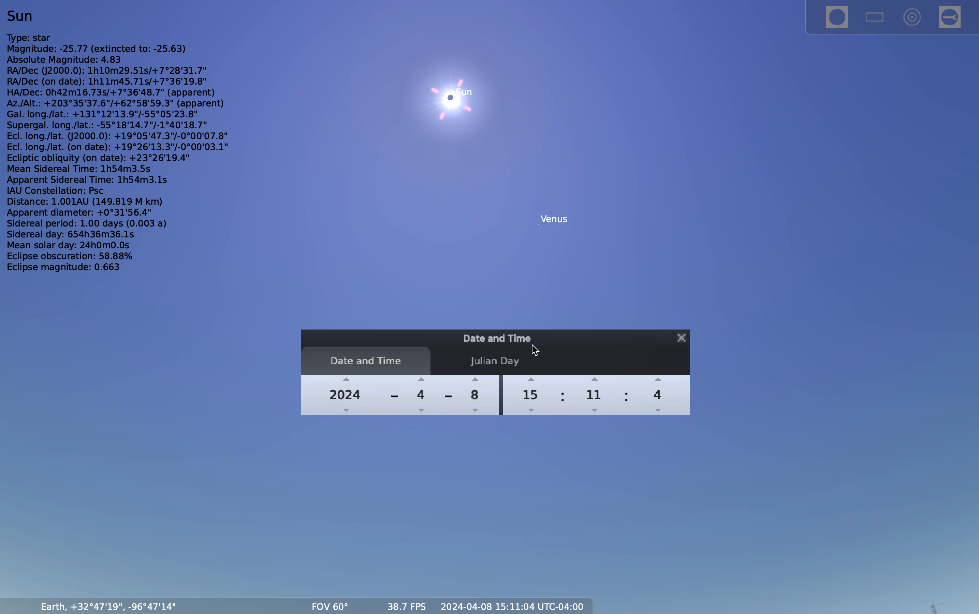
Step the simulation hour back to 13, forward to 16 and return it to 15 to compare the eclipse obscuration.
left_click(531, 409)
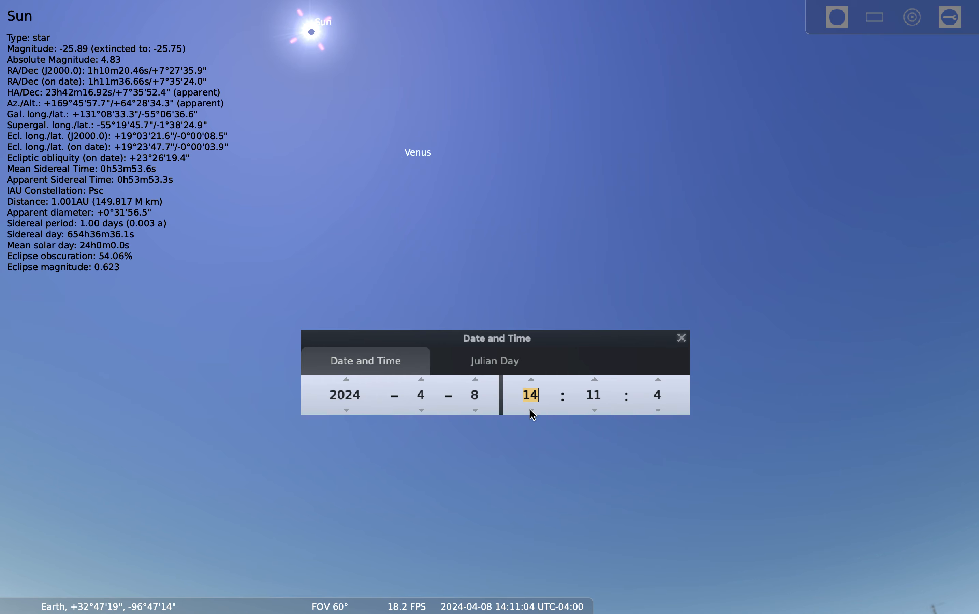
left_click(531, 409)
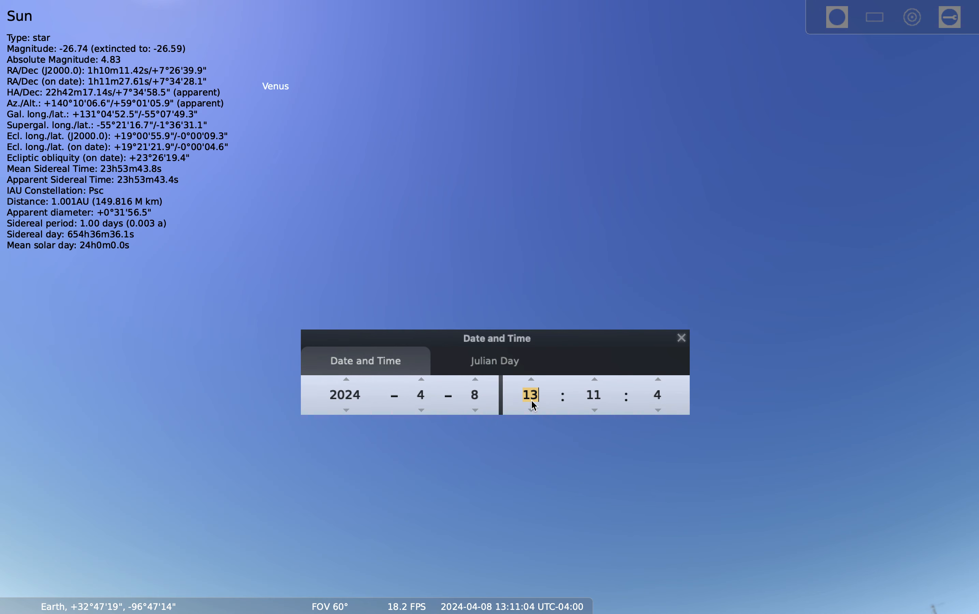
left_click(531, 378)
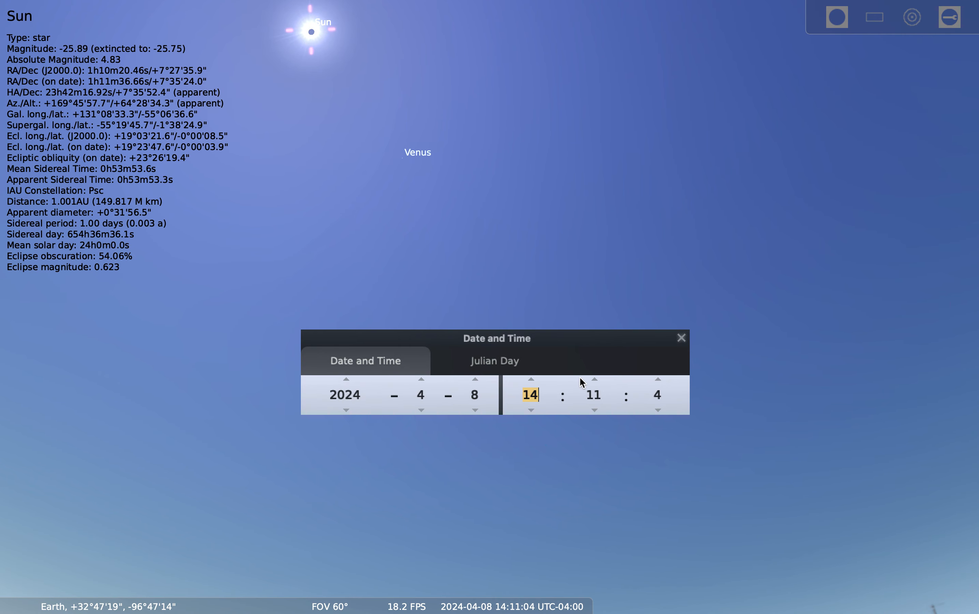
left_click(532, 378)
left_click(532, 379)
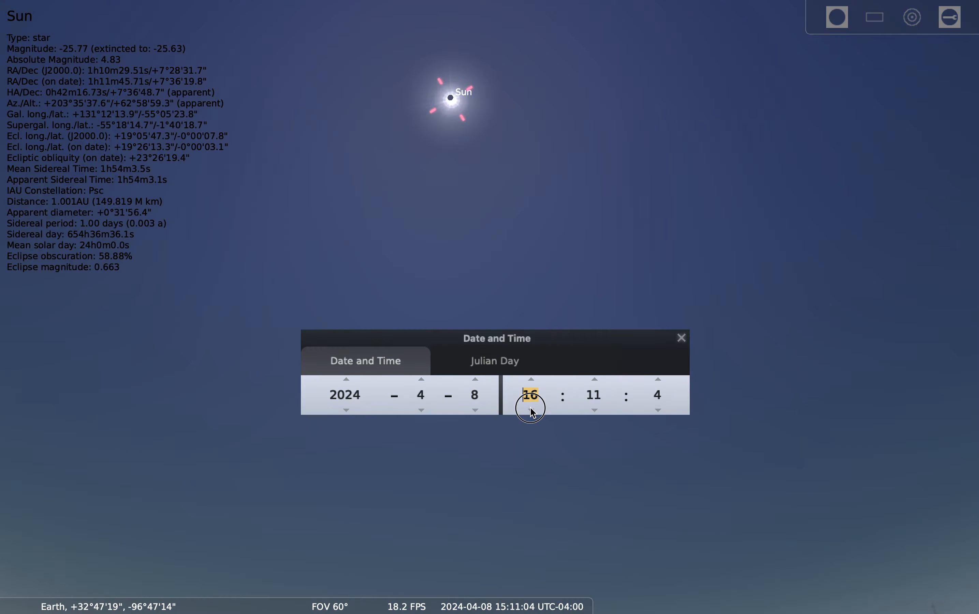
left_click(532, 410)
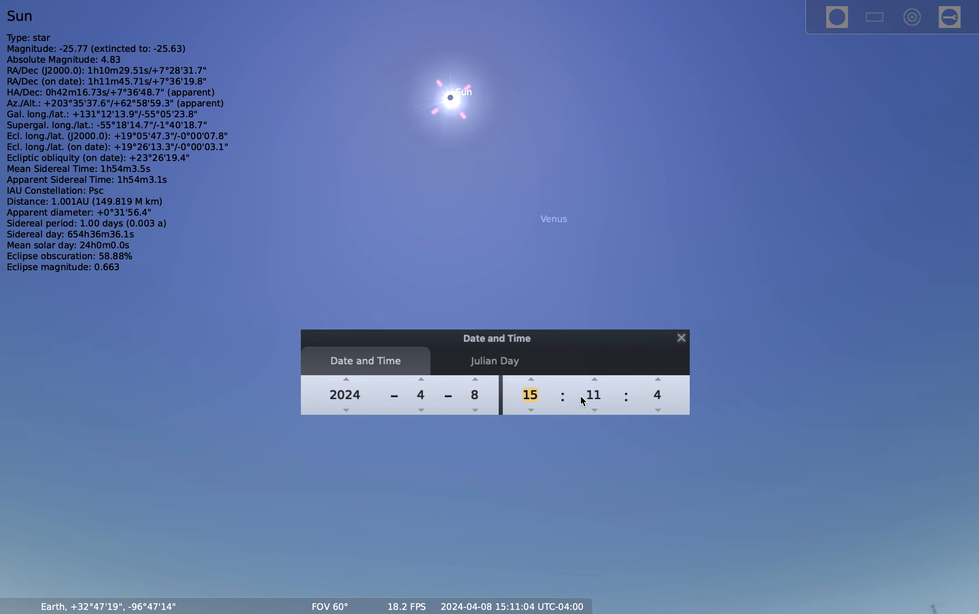
Step the simulation time back minute by minute to 14:44:04 to reach totality, and nudge the Date and Time window up slightly.
left_click(598, 409)
left_click(599, 410)
left_click(598, 409)
left_click(598, 409)
left_click(598, 409)
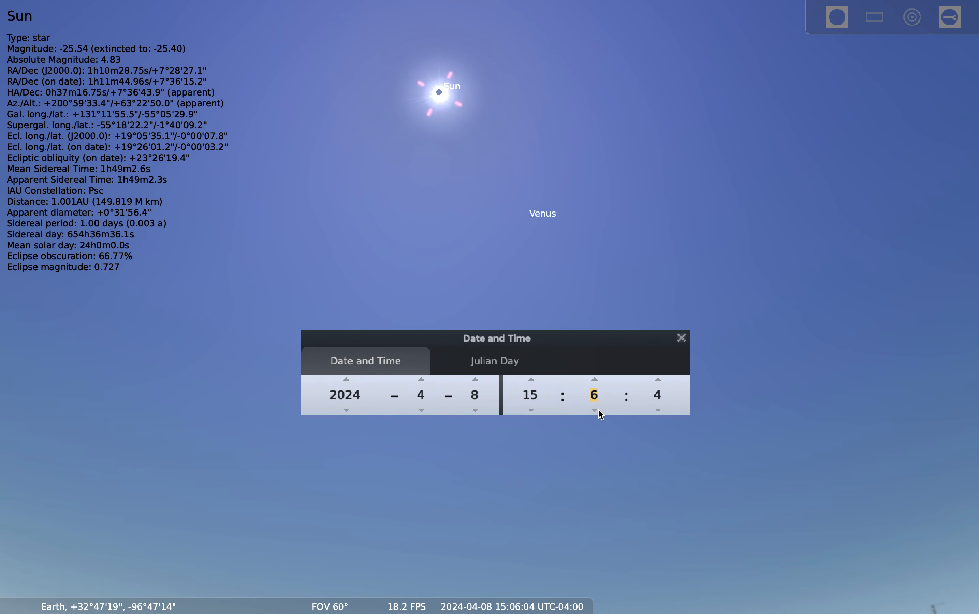
left_click(598, 409)
left_click(598, 408)
left_click(598, 409)
left_click(598, 409)
left_click(598, 409)
left_click(598, 409)
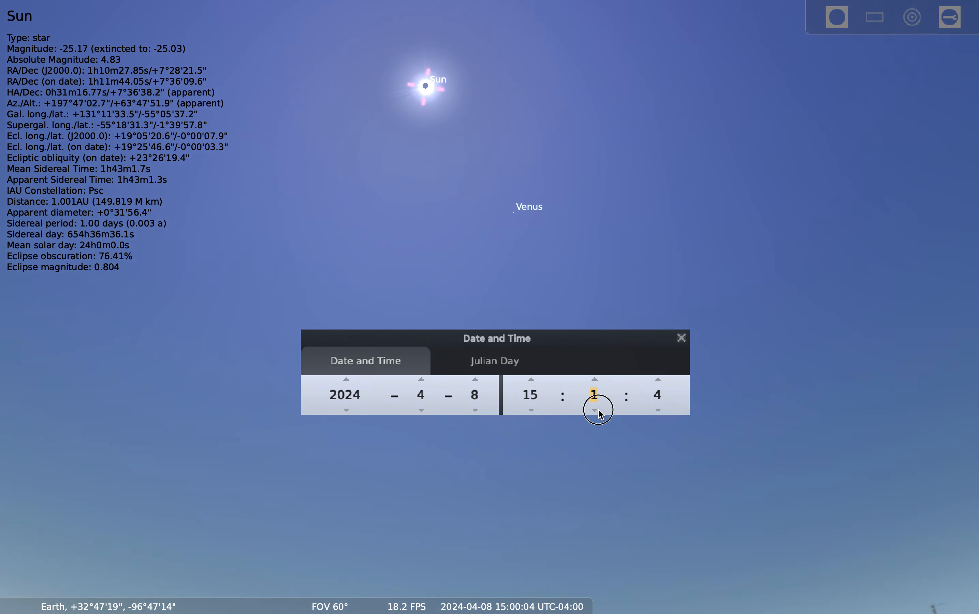
left_click(598, 409)
left_click(598, 409)
left_click(598, 409)
left_click(598, 409)
left_click(598, 409)
left_click(598, 409)
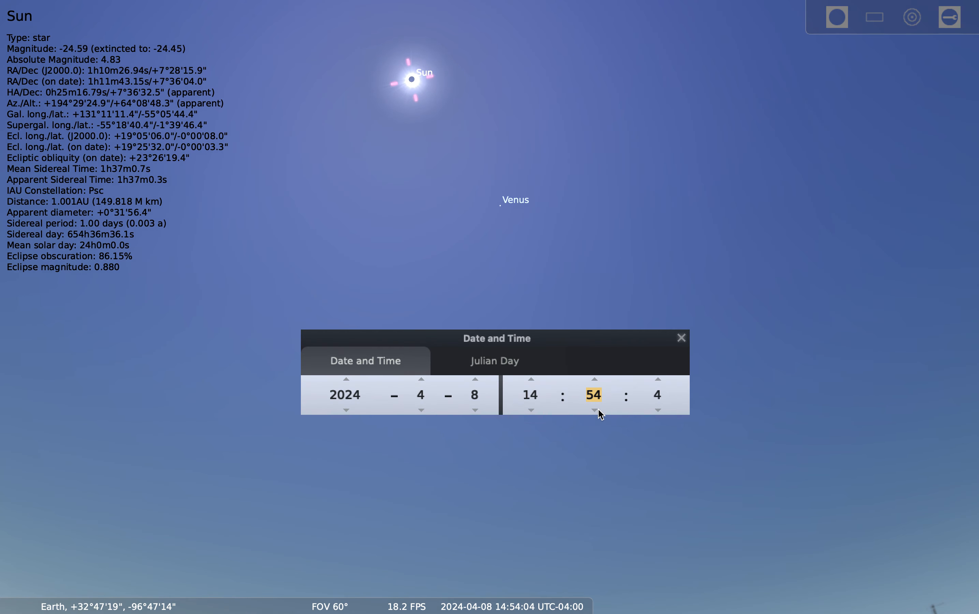
left_click(598, 409)
left_click(598, 409)
left_click(598, 409)
left_click(599, 409)
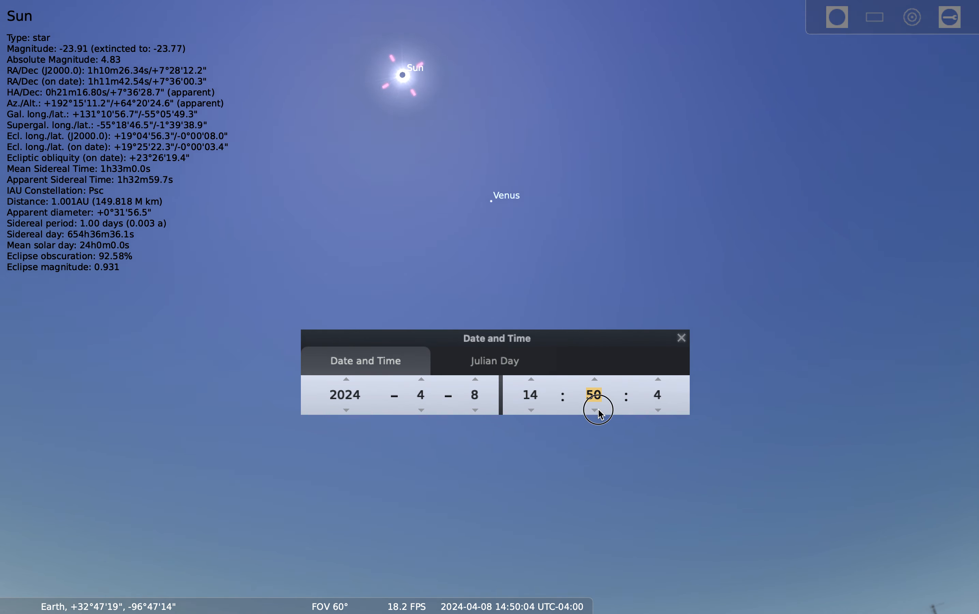
left_click(598, 409)
left_click(598, 408)
left_click(598, 409)
left_click(599, 411)
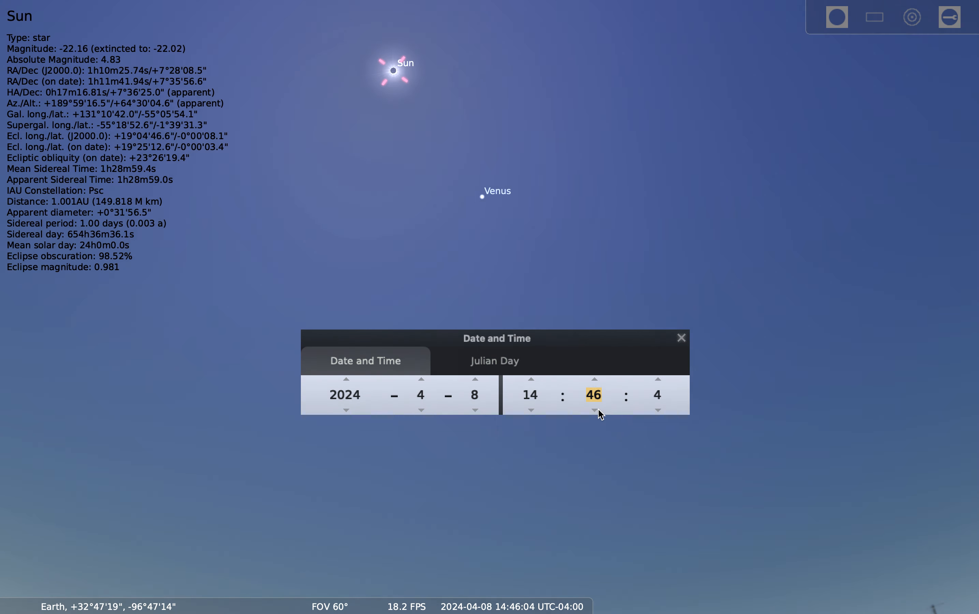
left_click(599, 410)
left_click(599, 411)
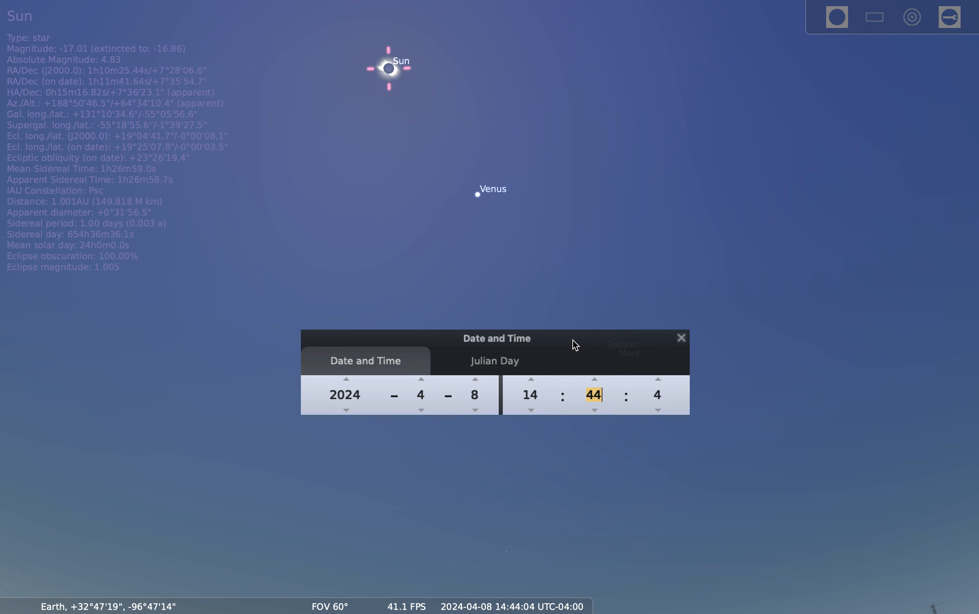
mouse_move(579, 344)
left_mouse_down()
mouse_move(594, 343)
mouse_move(581, 340)
left_mouse_up()
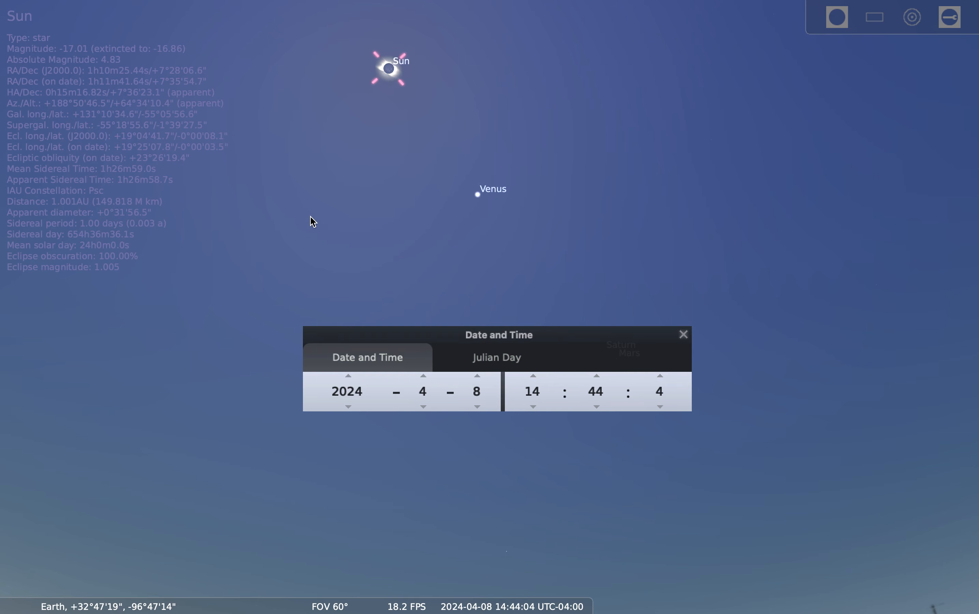
Step the simulation minutes back to 40 and return to 41 to bracket the start of totality.
left_click(597, 407)
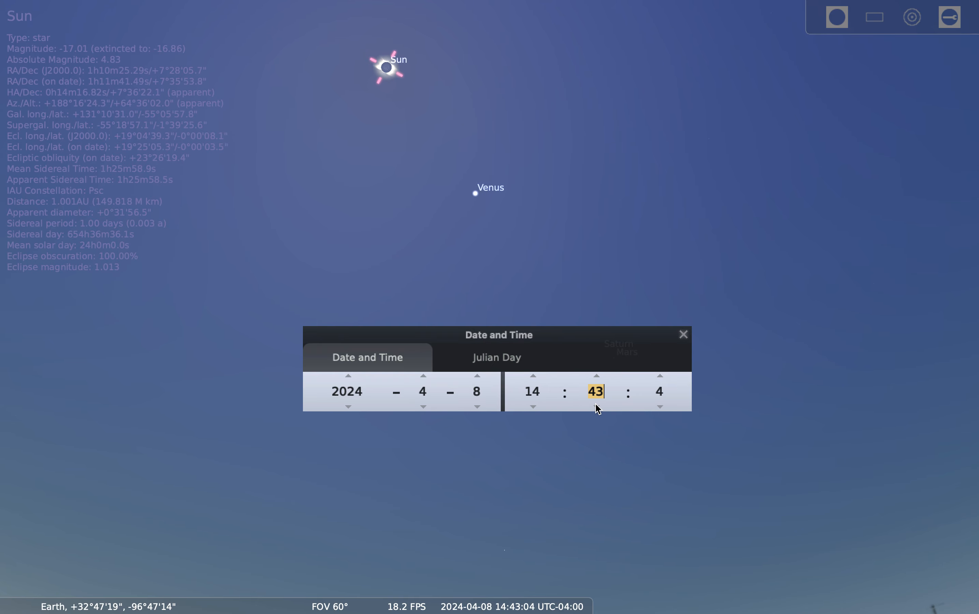
left_click(596, 407)
left_click(597, 407)
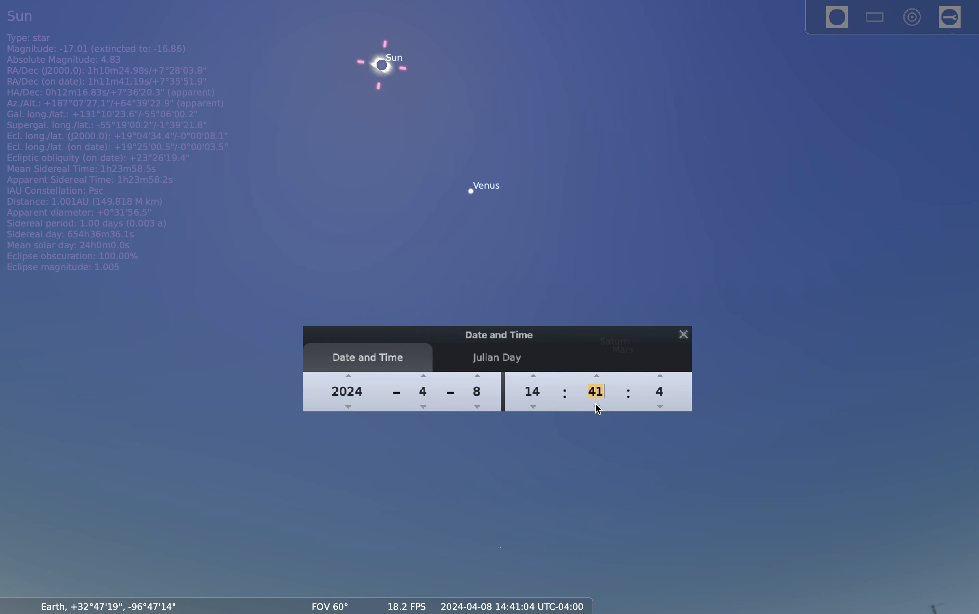
left_click(597, 407)
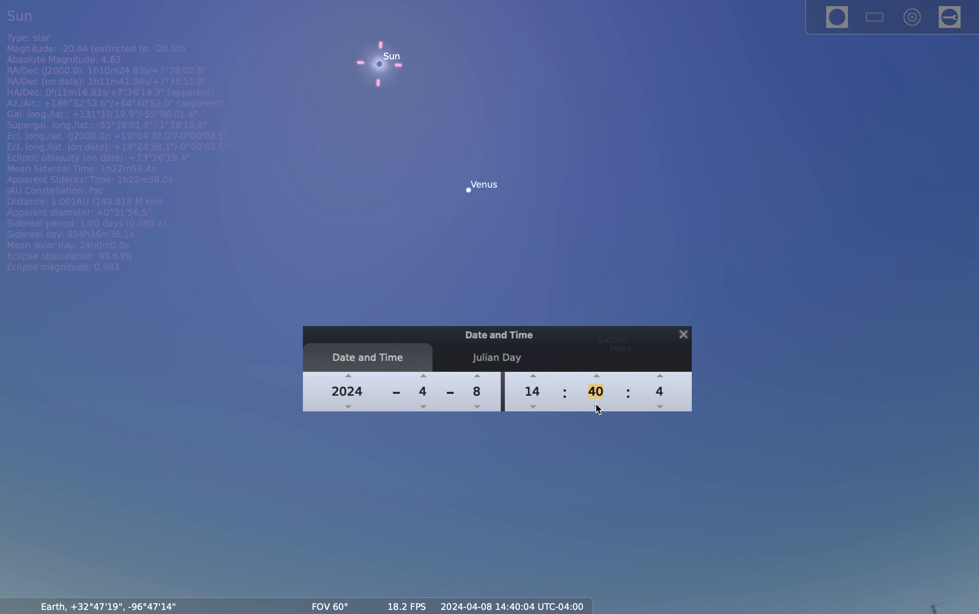
left_click(597, 376)
Step the simulation time back second by second to 14:40:35 to look for the start of totality.
left_click(662, 407)
left_click(662, 406)
left_click(661, 407)
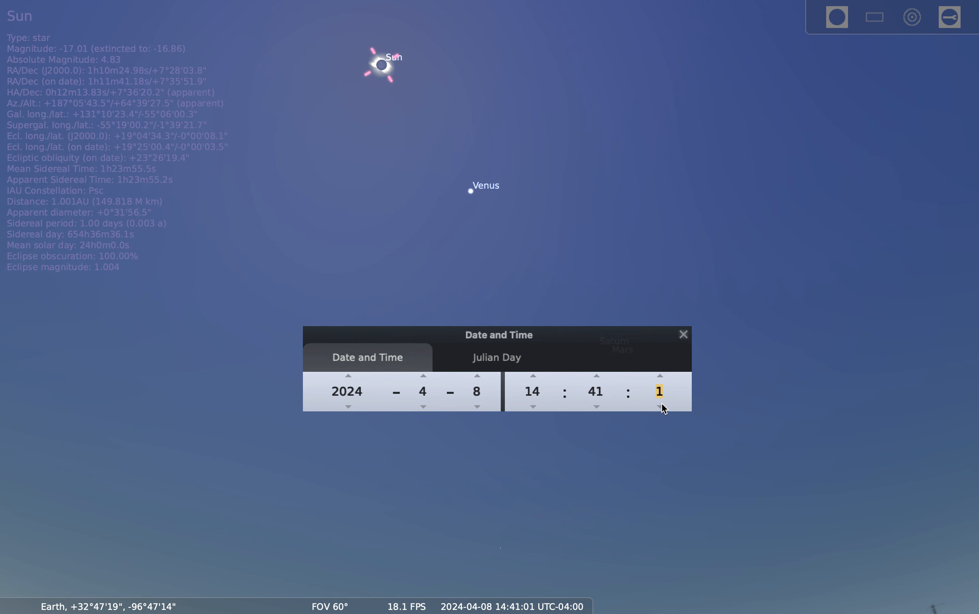
left_click(662, 407)
left_click(661, 406)
left_click(662, 407)
left_click(662, 407)
triple_click(662, 407)
triple_click(661, 407)
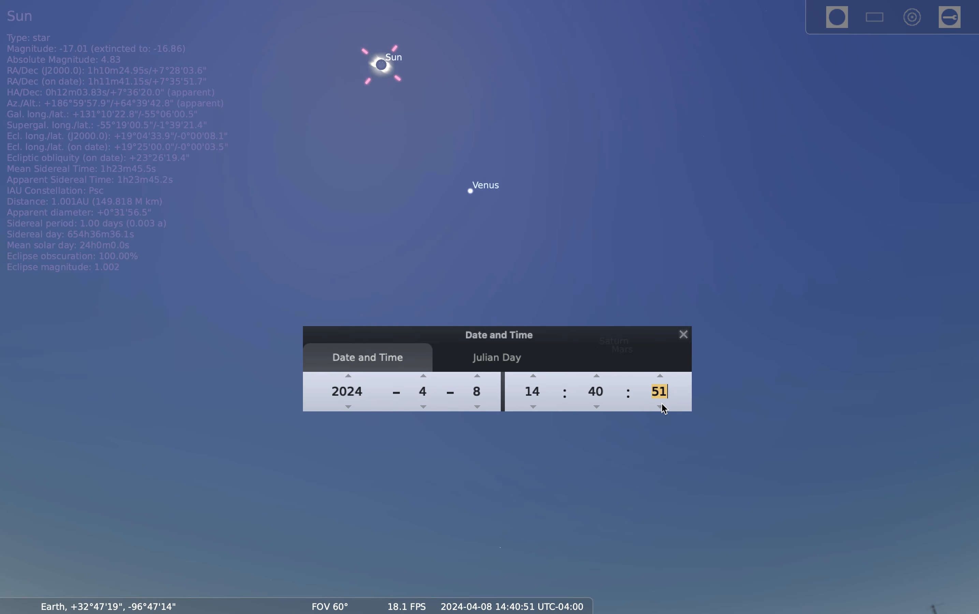
triple_click(662, 407)
double_click(661, 407)
triple_click(661, 407)
double_click(662, 407)
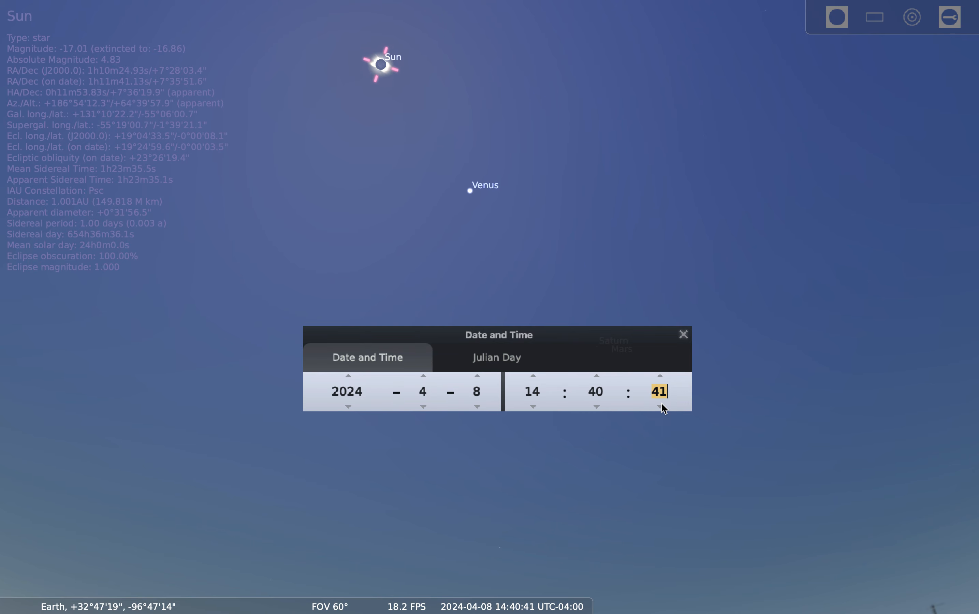
double_click(662, 407)
triple_click(661, 407)
left_click(662, 406)
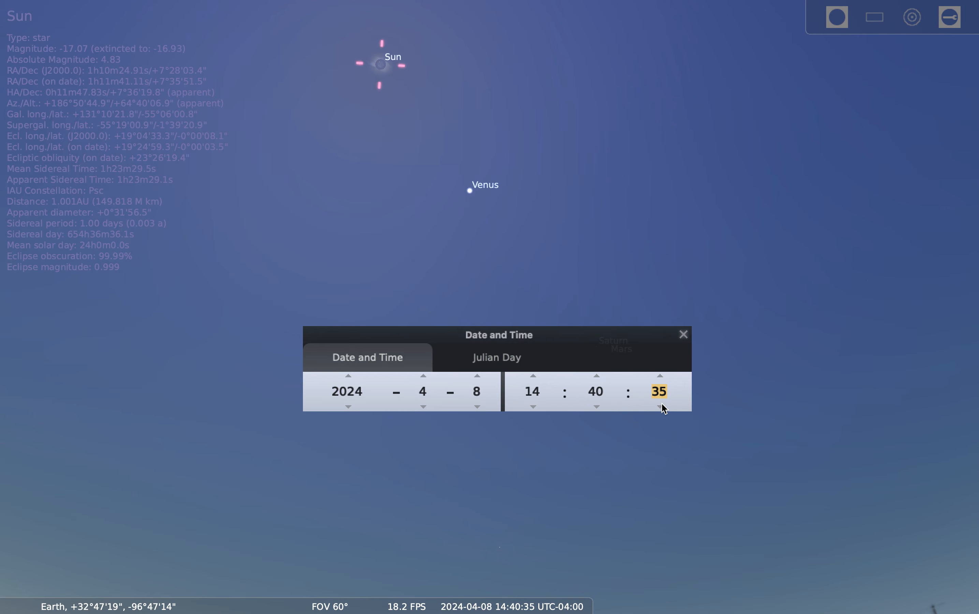
Fine-tune the simulation time to 14:40:38 for the start of totality and move the Date and Time window slightly higher.
left_click(661, 375)
left_click_drag(562, 343, 561, 333)
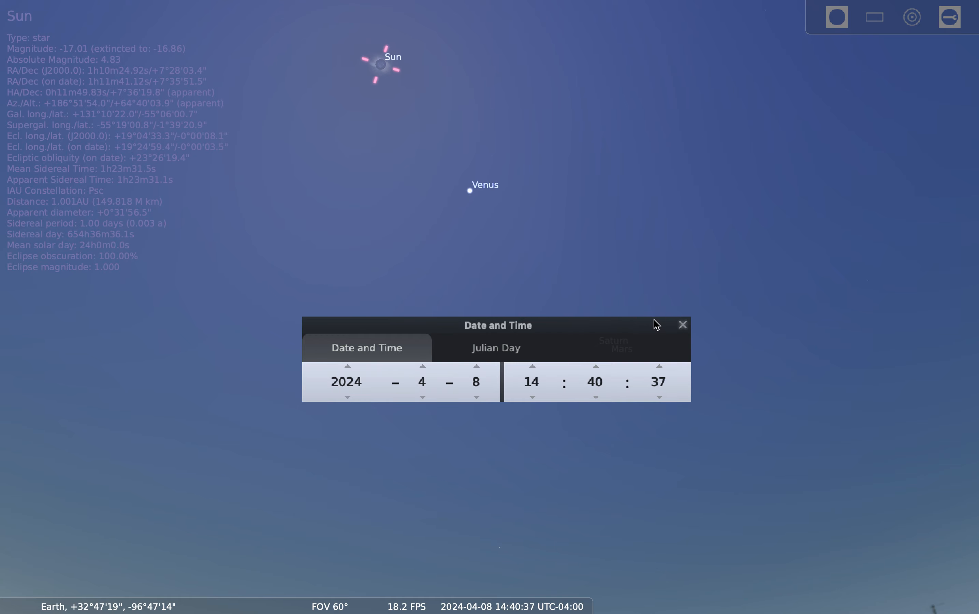
left_click(658, 366)
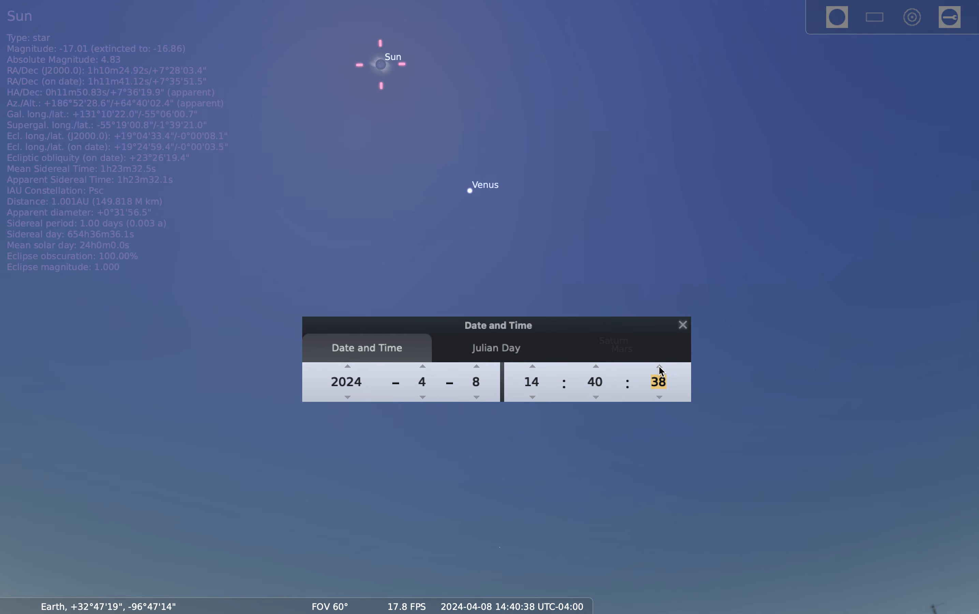
Advance the simulation minutes to 44 to pass the end of totality.
left_click(597, 365)
left_click(597, 364)
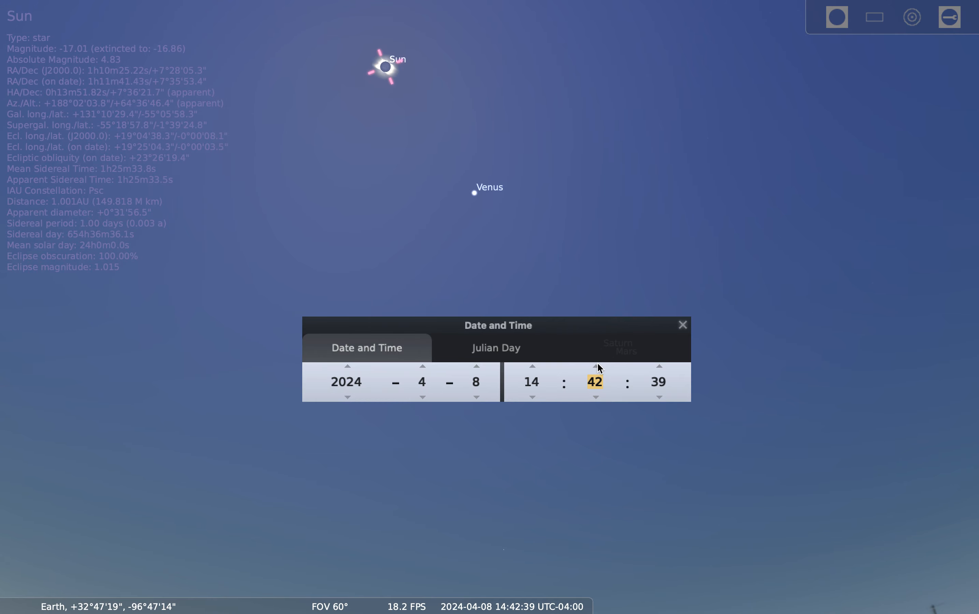
left_click(597, 364)
left_click(598, 365)
Step the seconds back to 30 and fine-tune the time to 14:44:31 for the end of totality.
left_click(659, 396)
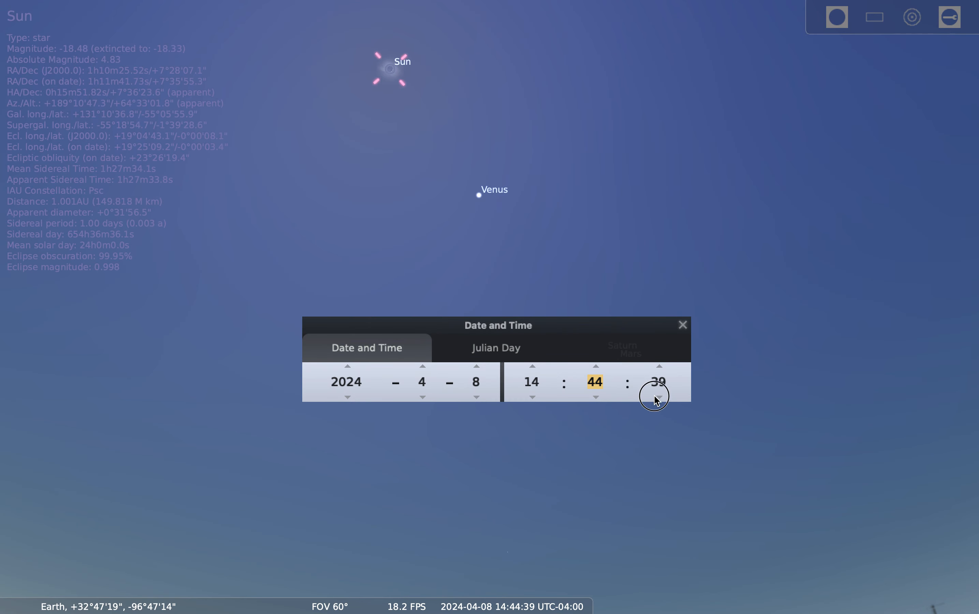
left_click(658, 397)
left_click(658, 397)
left_click(658, 397)
left_click(658, 397)
left_click(658, 396)
left_click(657, 397)
left_click(657, 397)
left_click(657, 397)
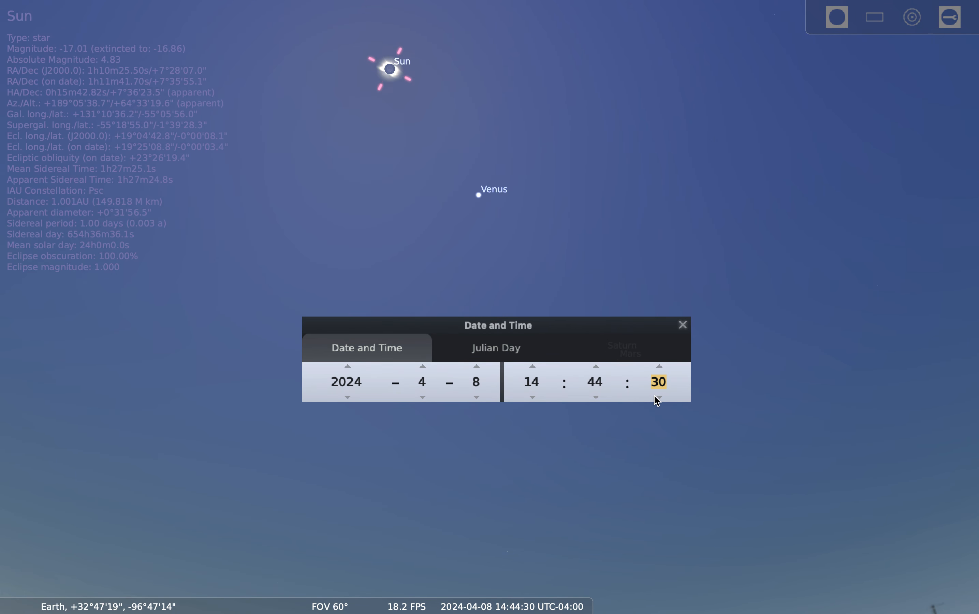
left_click(659, 366)
left_click(608, 298)
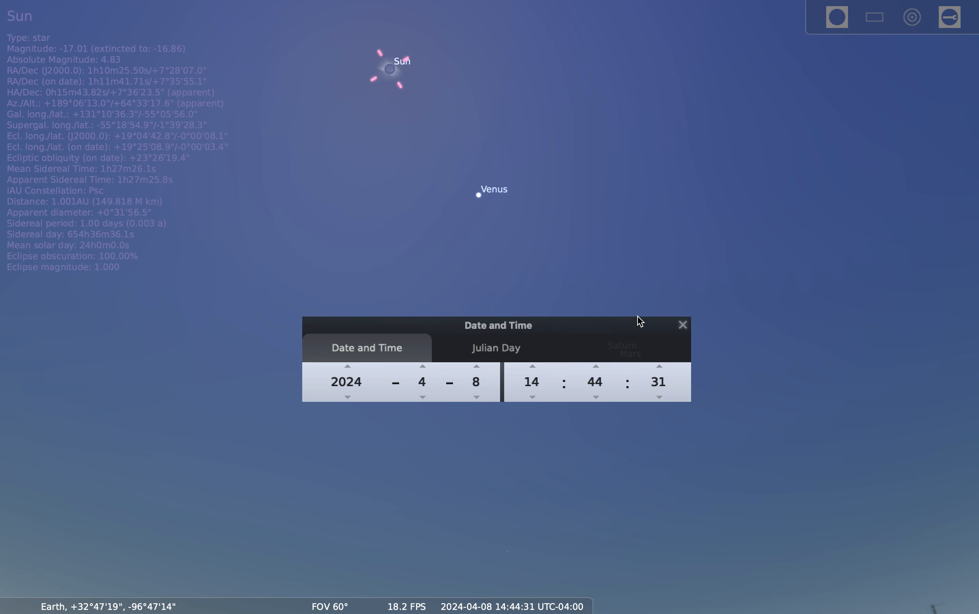